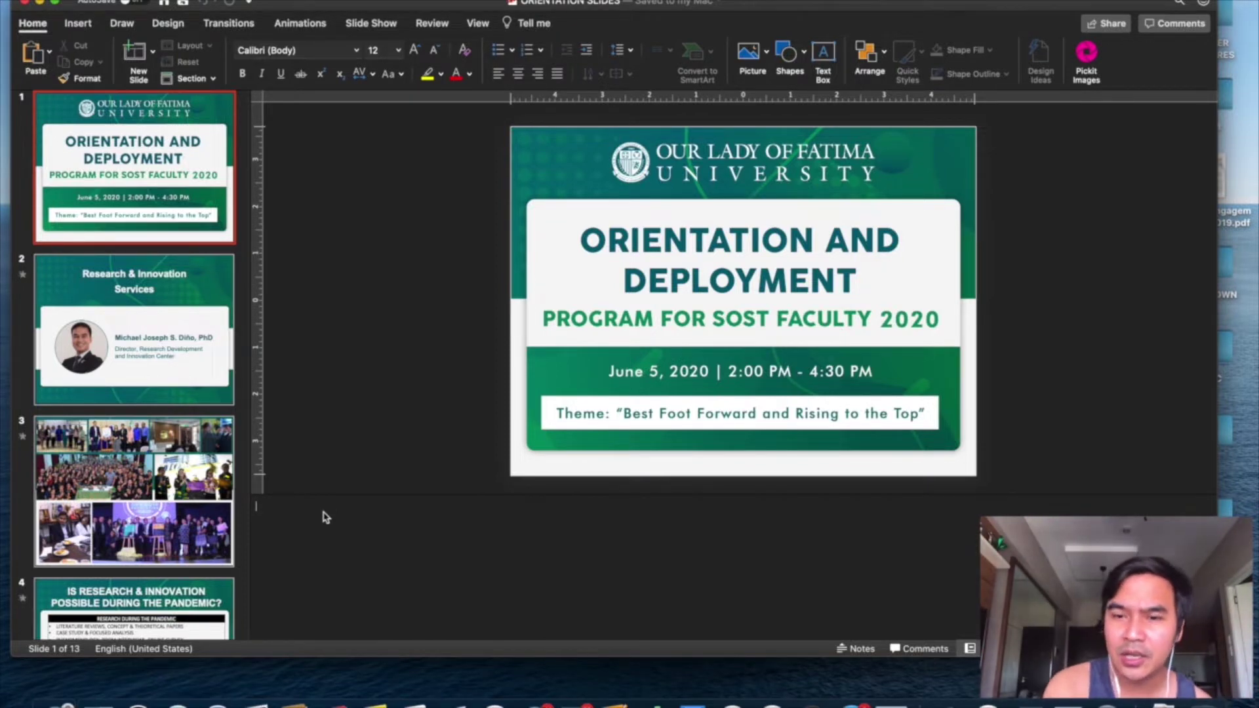
Add slide 1 speaker notes: 'Good morning everyone, welcome to the orientation and deployment program for SOST faculty members.'
text(Good morning)
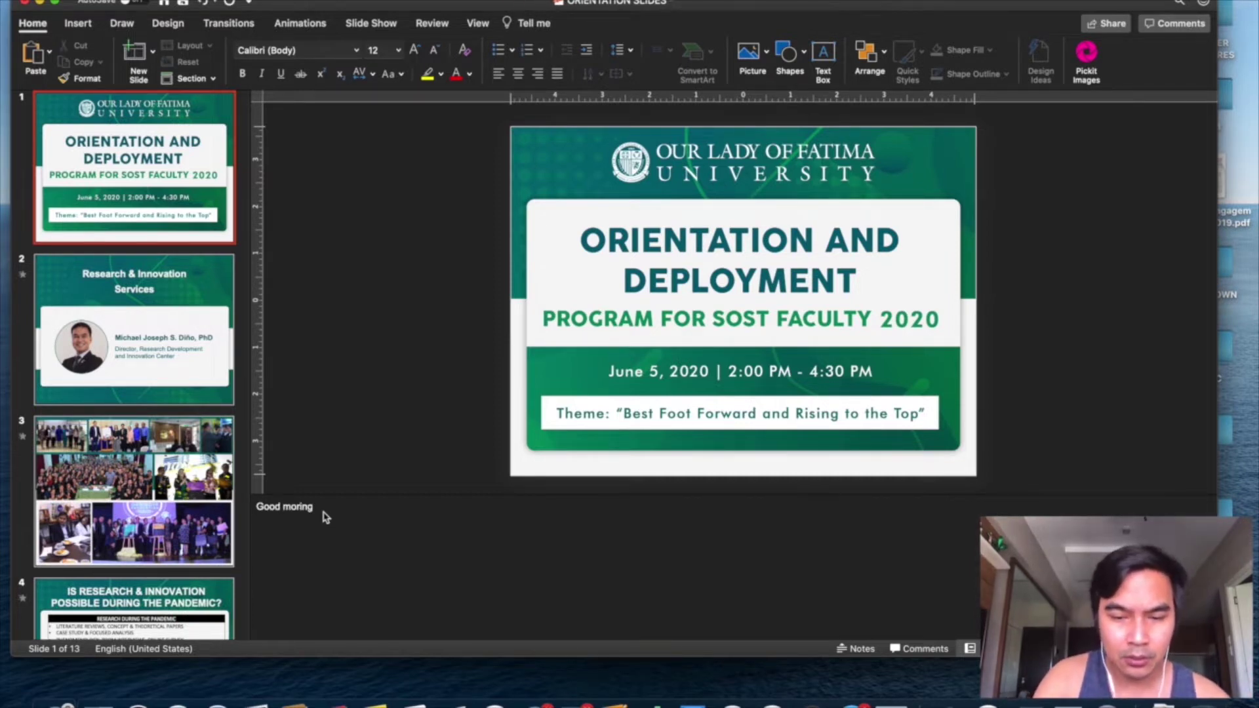
text( everyone,)
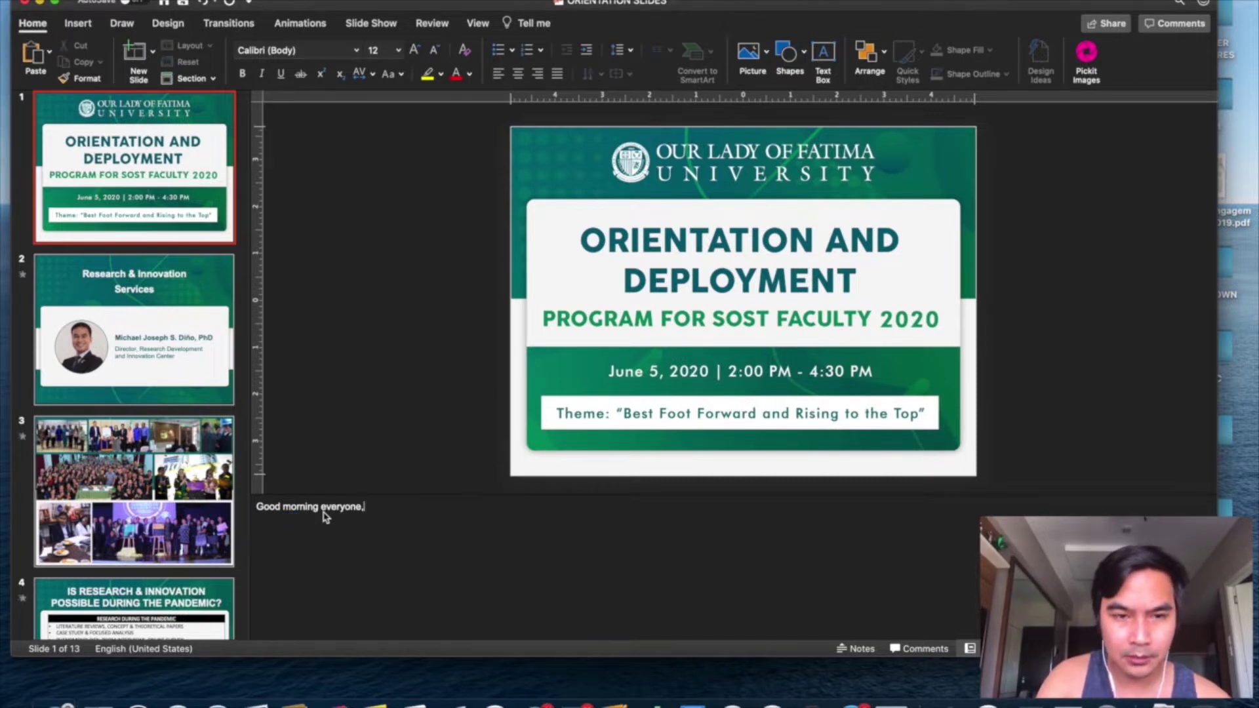
text( welcome to the orientation and deployme)
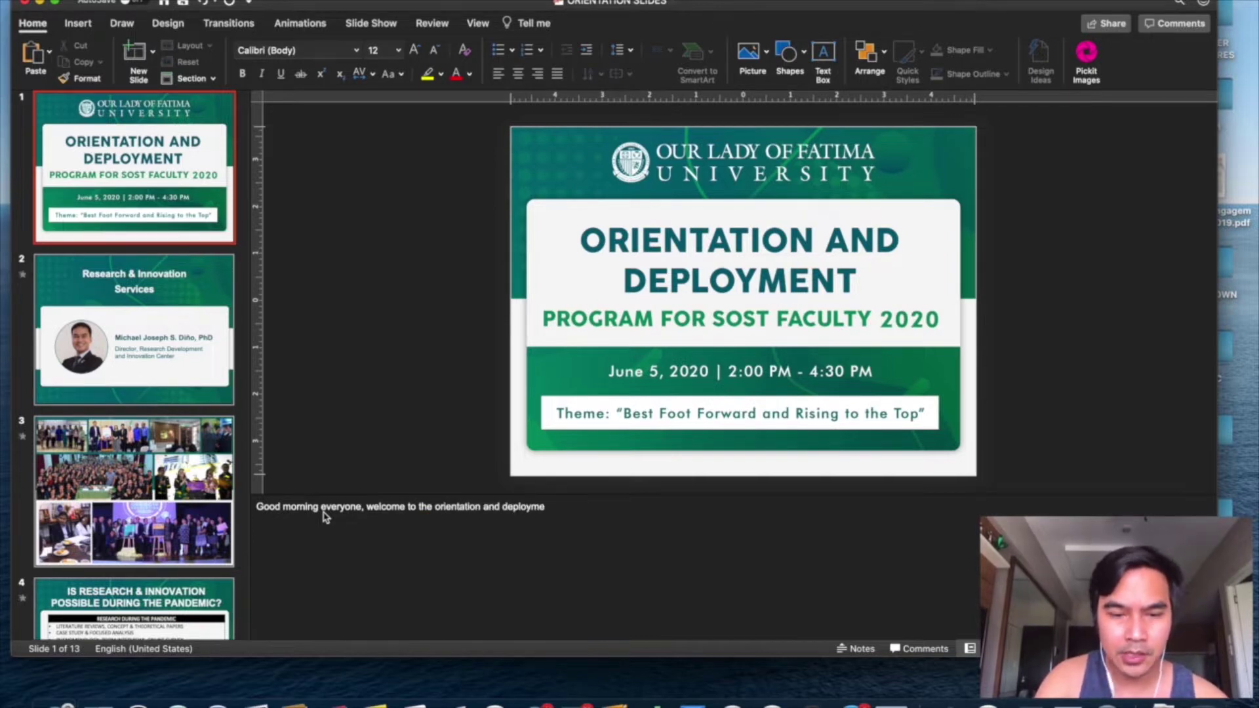
text(nt program)
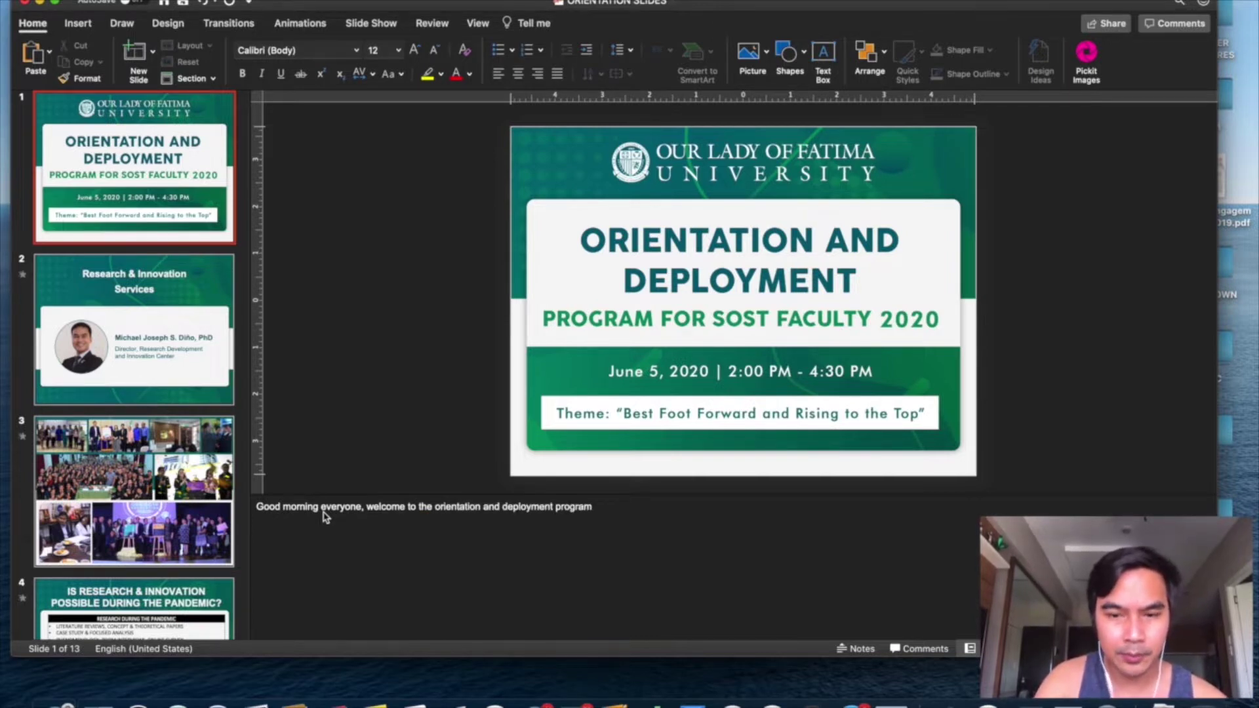
text( for SOST faculty members.)
click(334, 269)
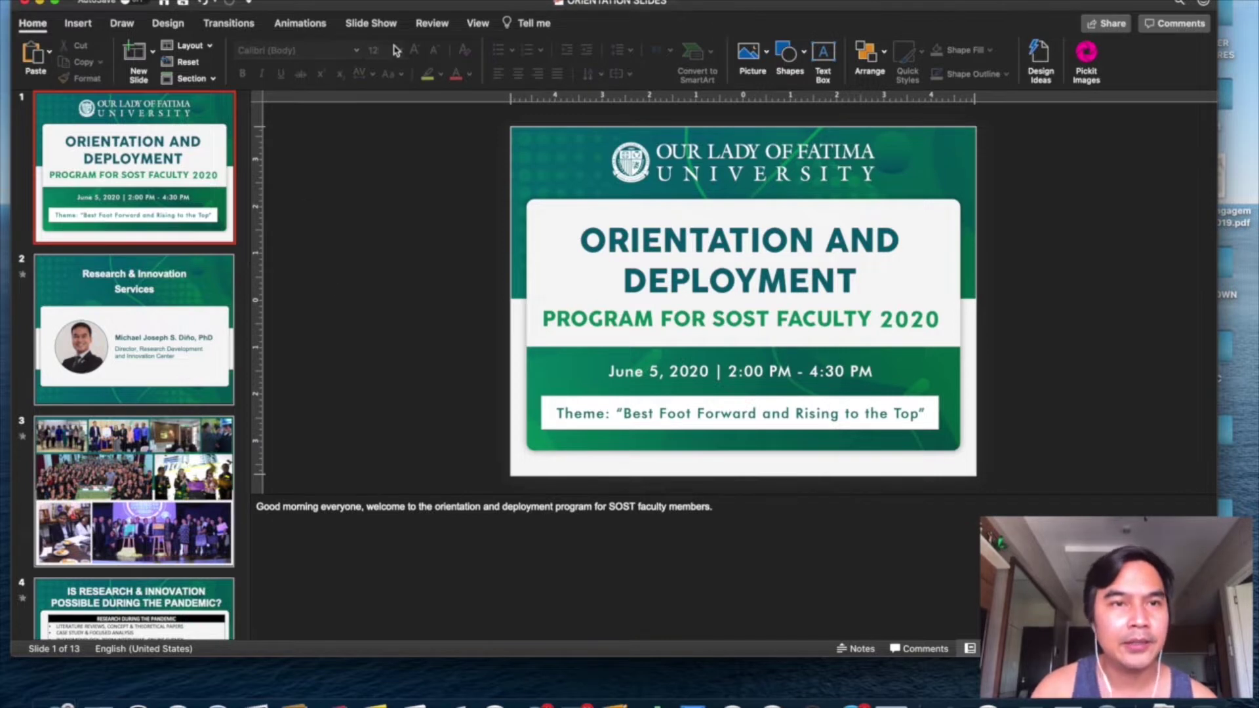
click(385, 26)
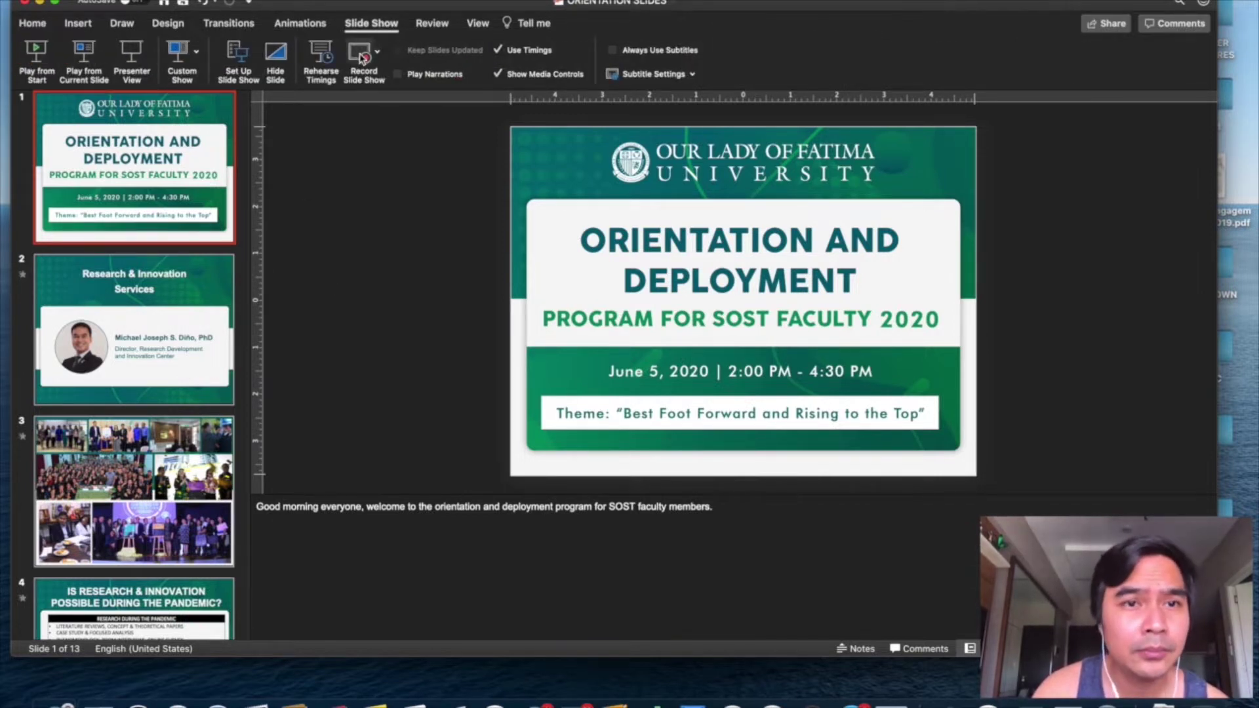
Start a recorded slide show from slide 1 of the orientation deck
click(360, 52)
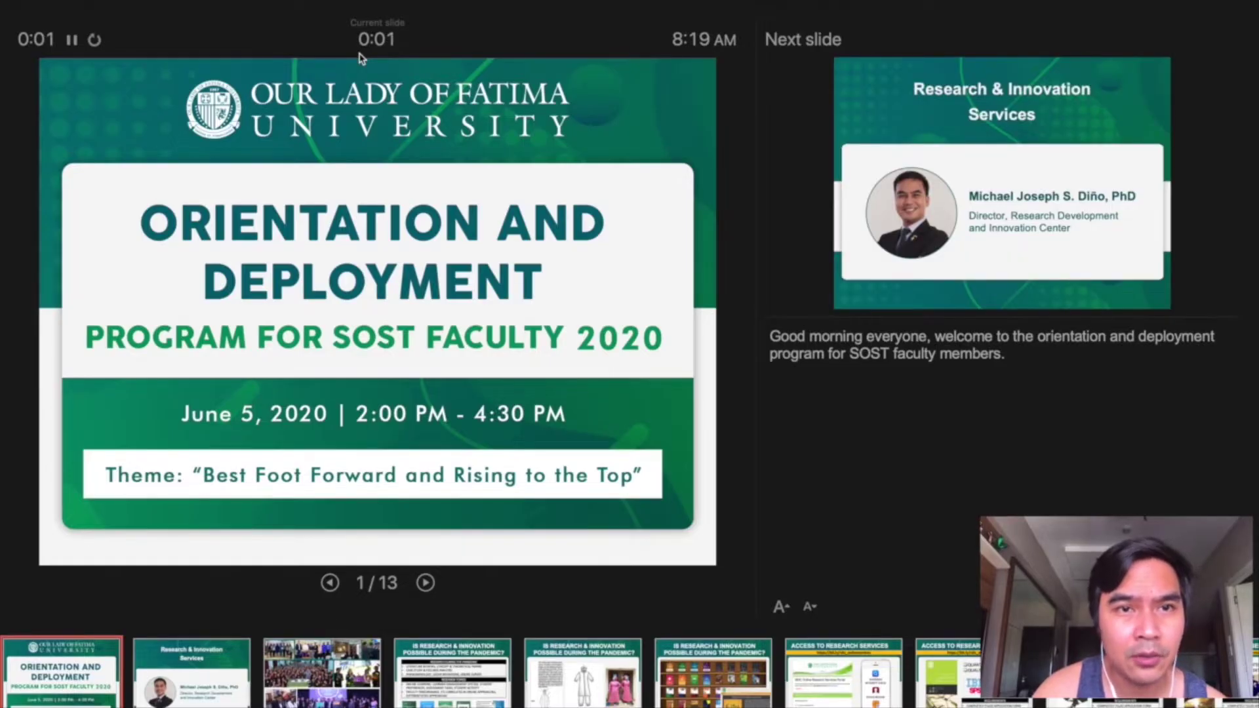
Reset the timer, narrate the title slide, pause, and advance to Research & Innovation Services
click(72, 40)
click(95, 41)
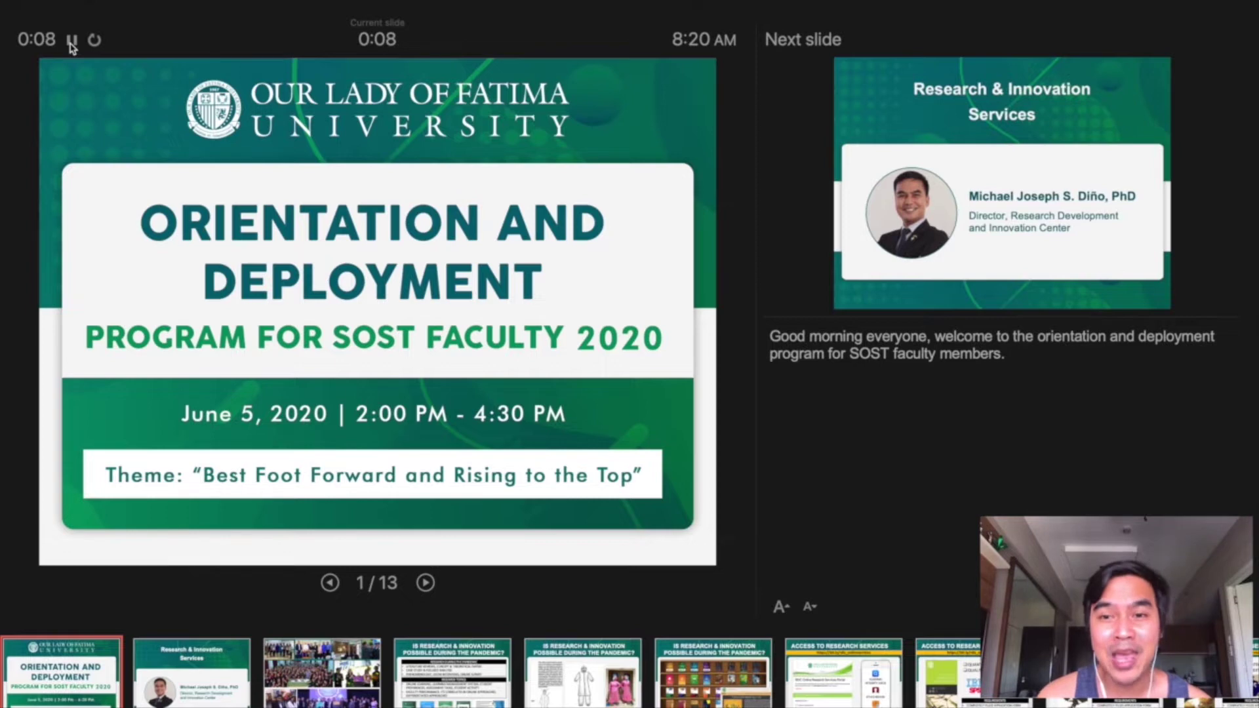
click(72, 42)
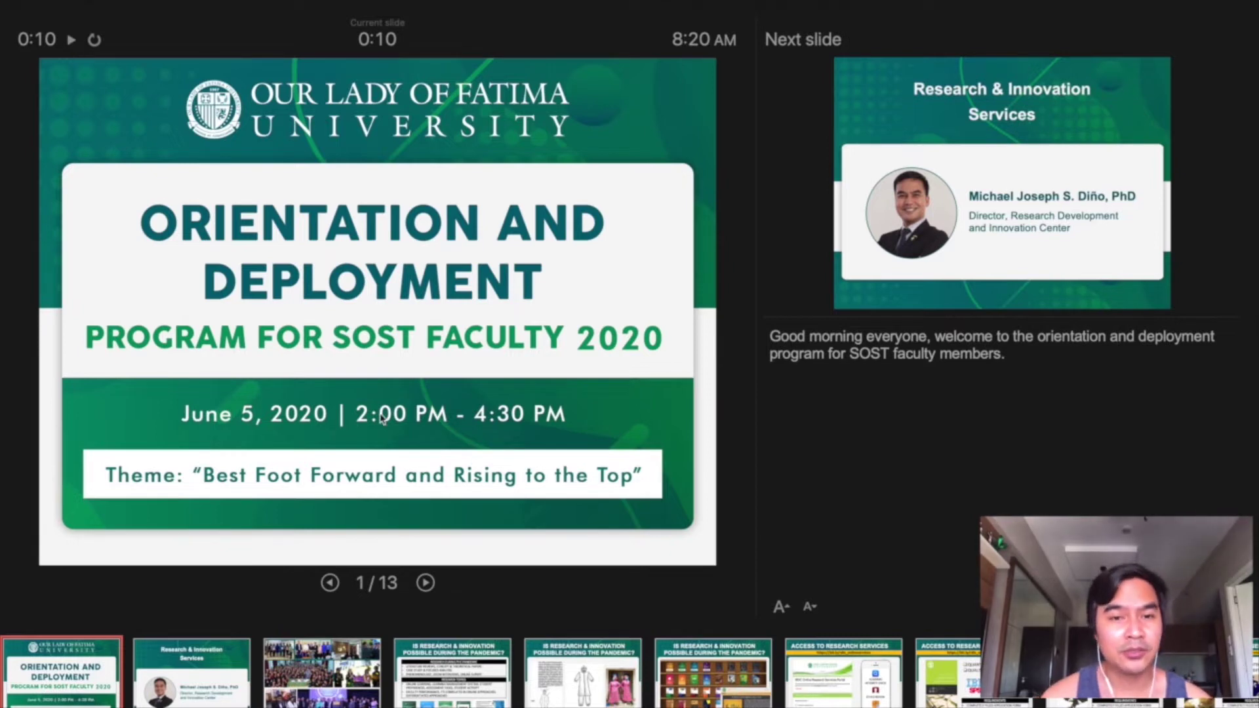
click(427, 583)
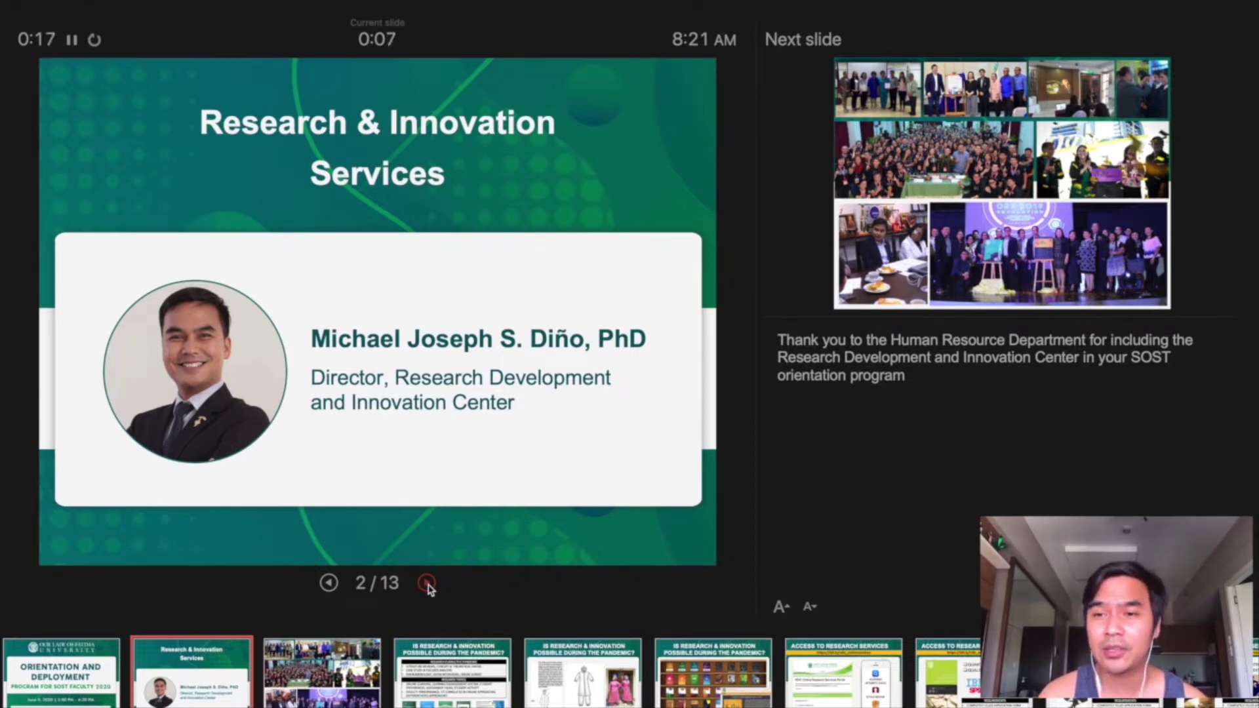
Narrate the photo slides and advance to the pandemic research slide
click(428, 586)
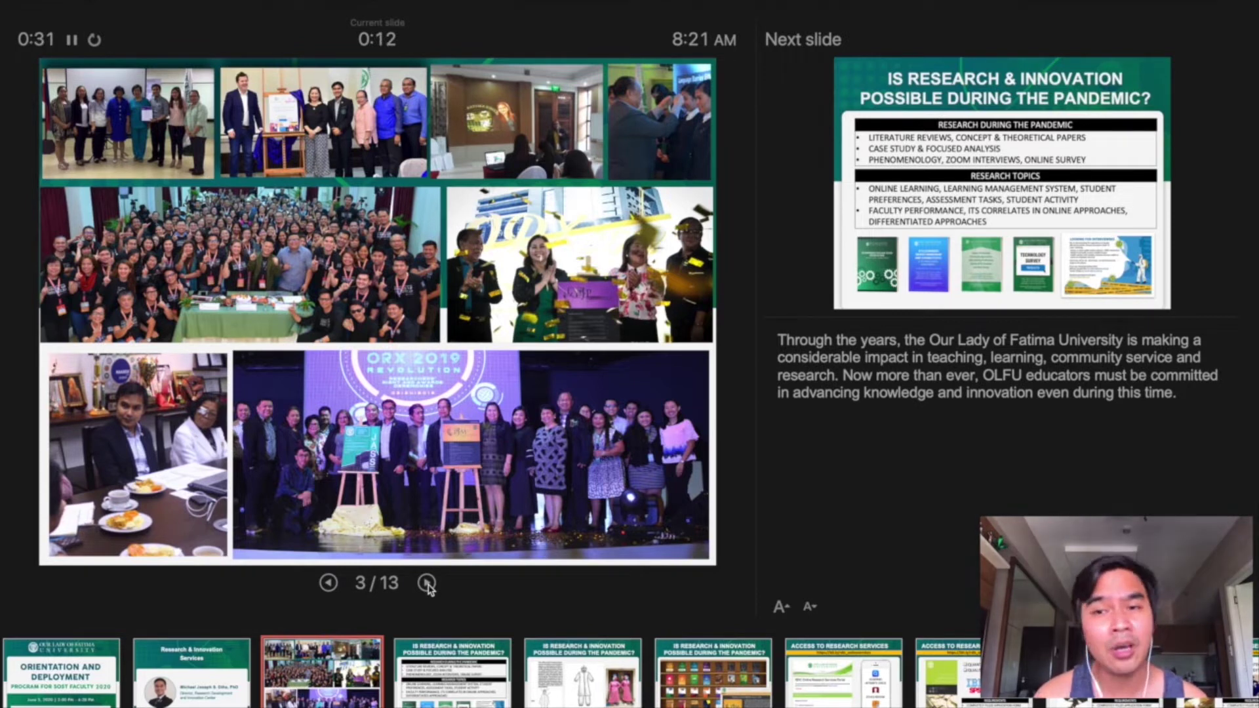
click(426, 584)
click(427, 584)
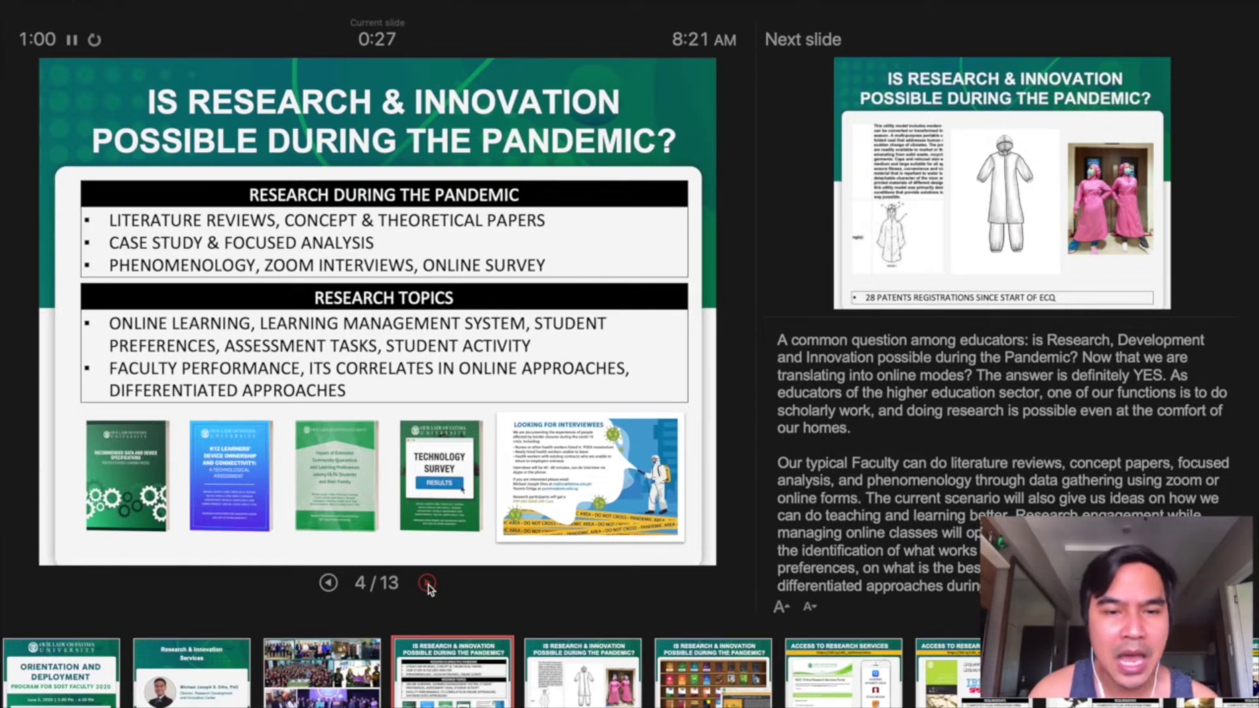
Pause the narration, end the recorded show, and save the 1:03 slide timings
click(72, 41)
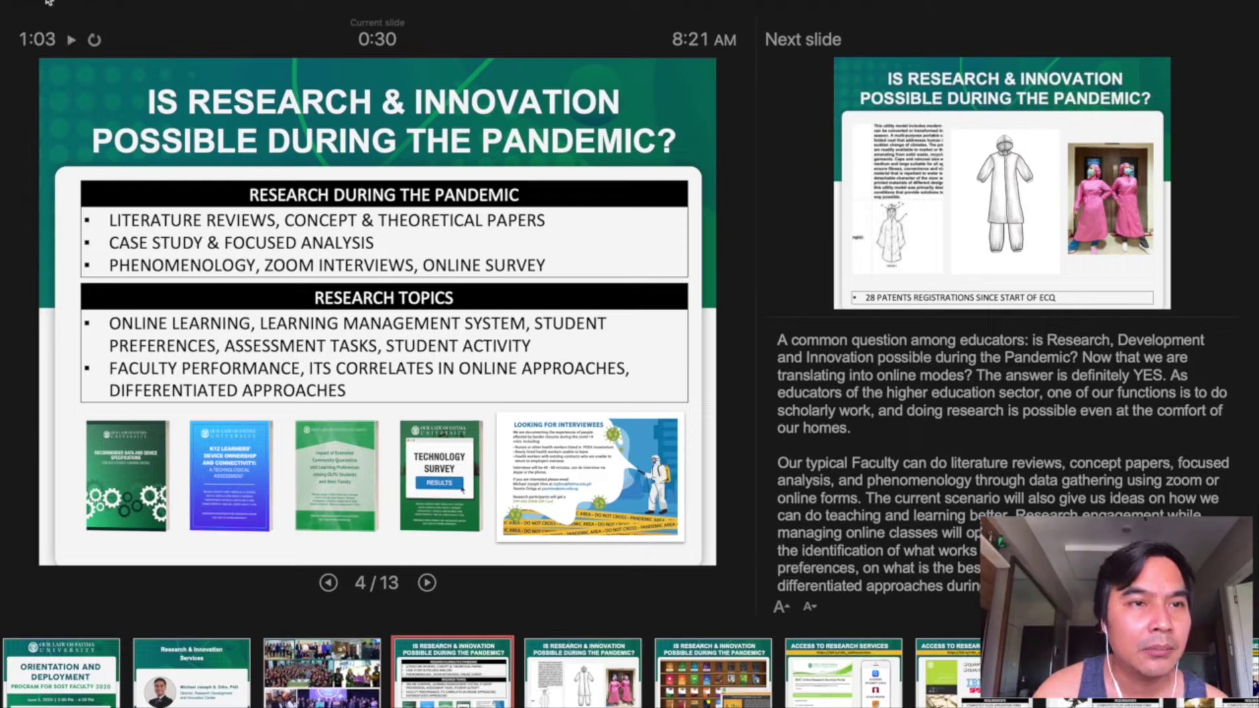
key(Escape)
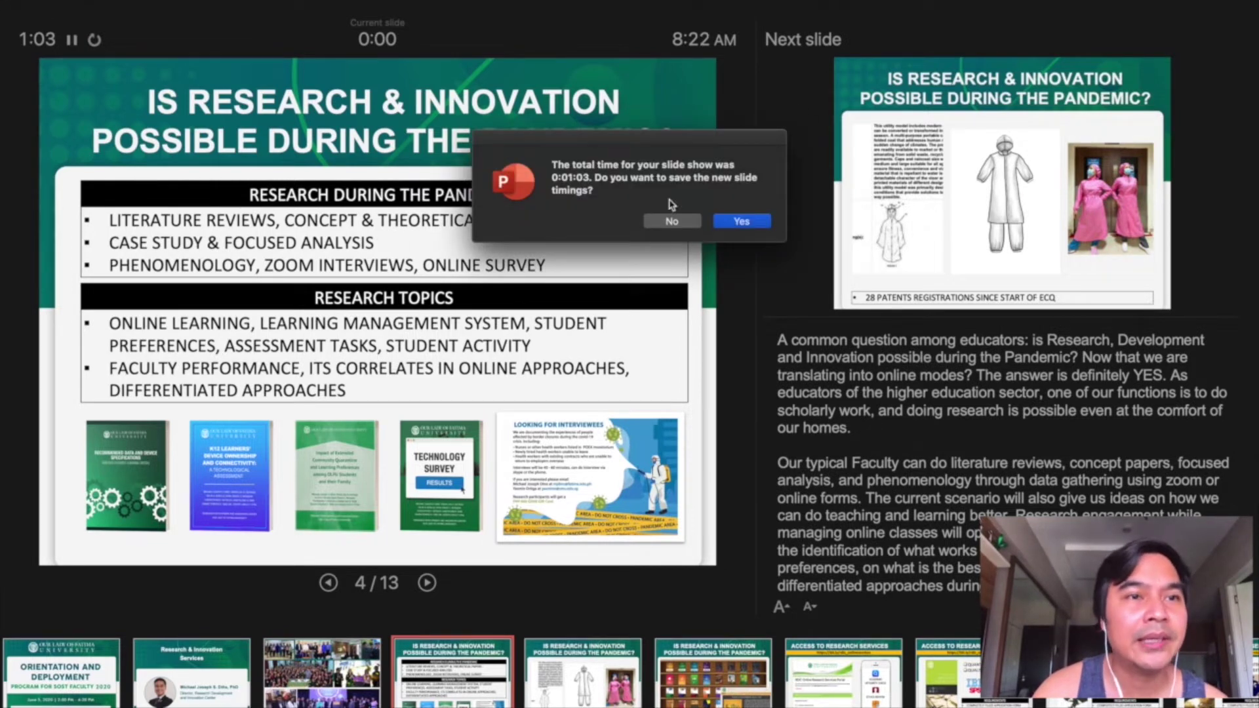
click(740, 223)
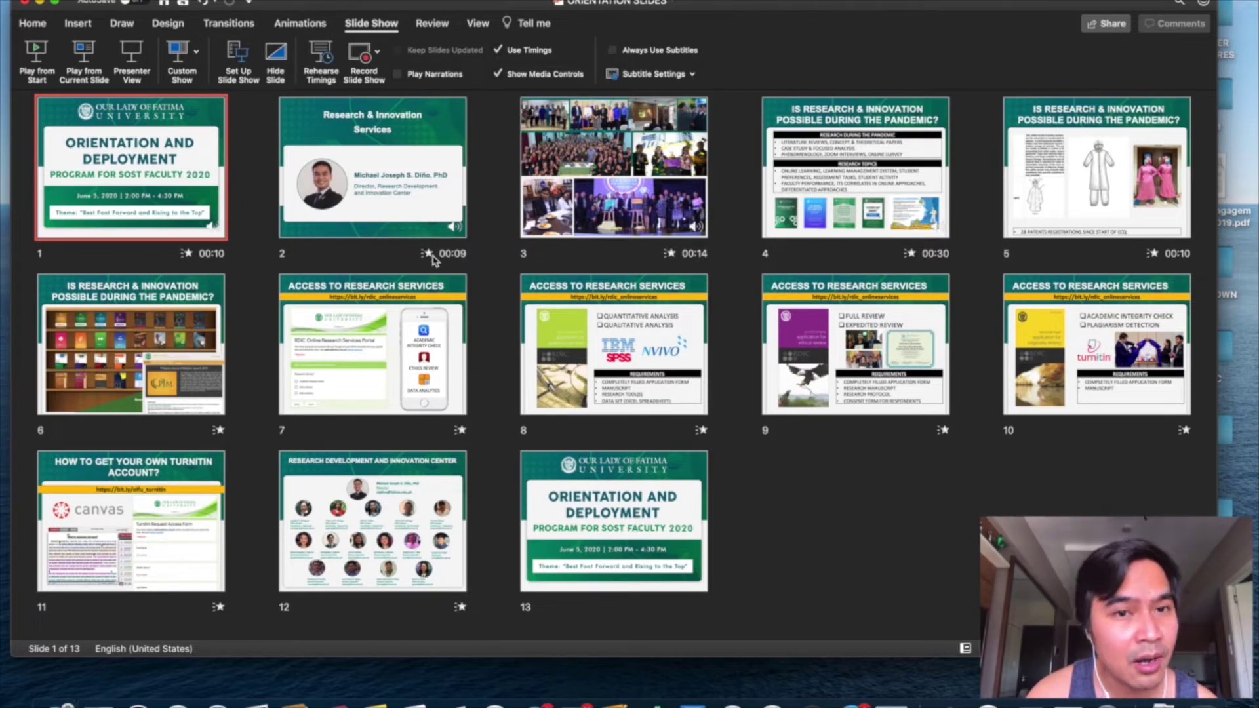
Return from Slide Sorter to editing the title slide in Normal view
double_click(174, 176)
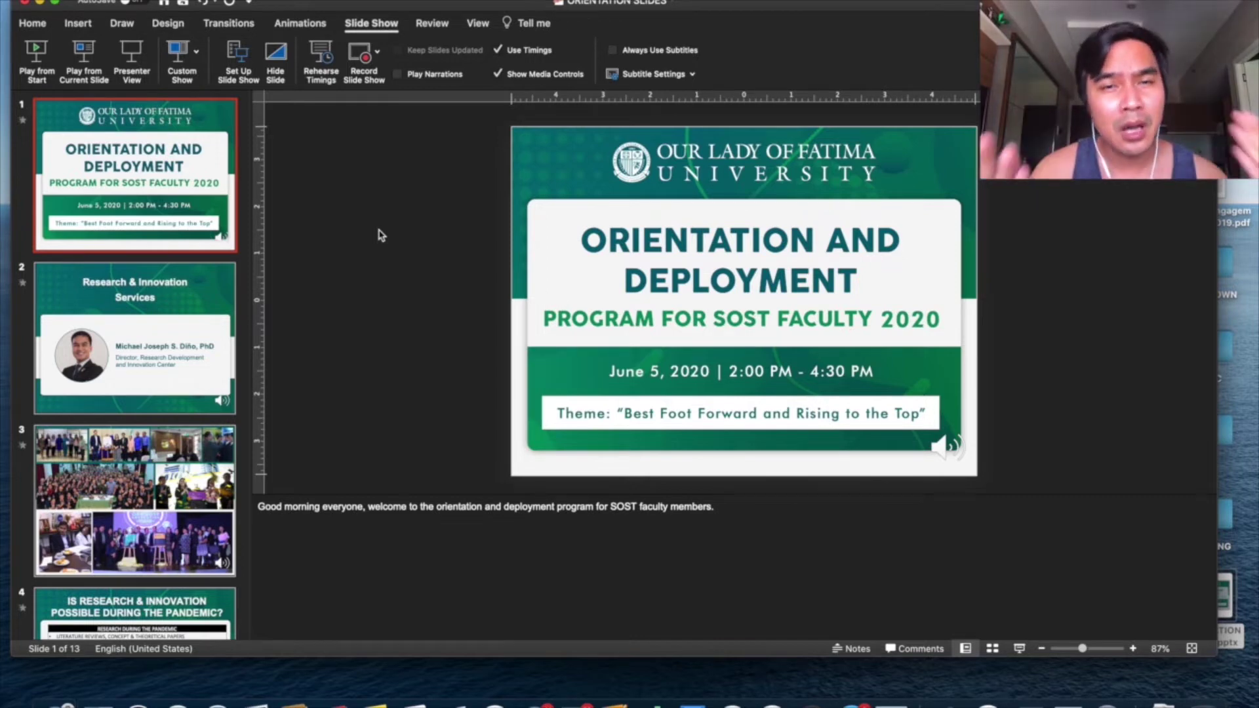
Export the deck as an MP4 video, Presentation Quality, to the Desktop as ORIENTATION SLIDES
click(124, 0)
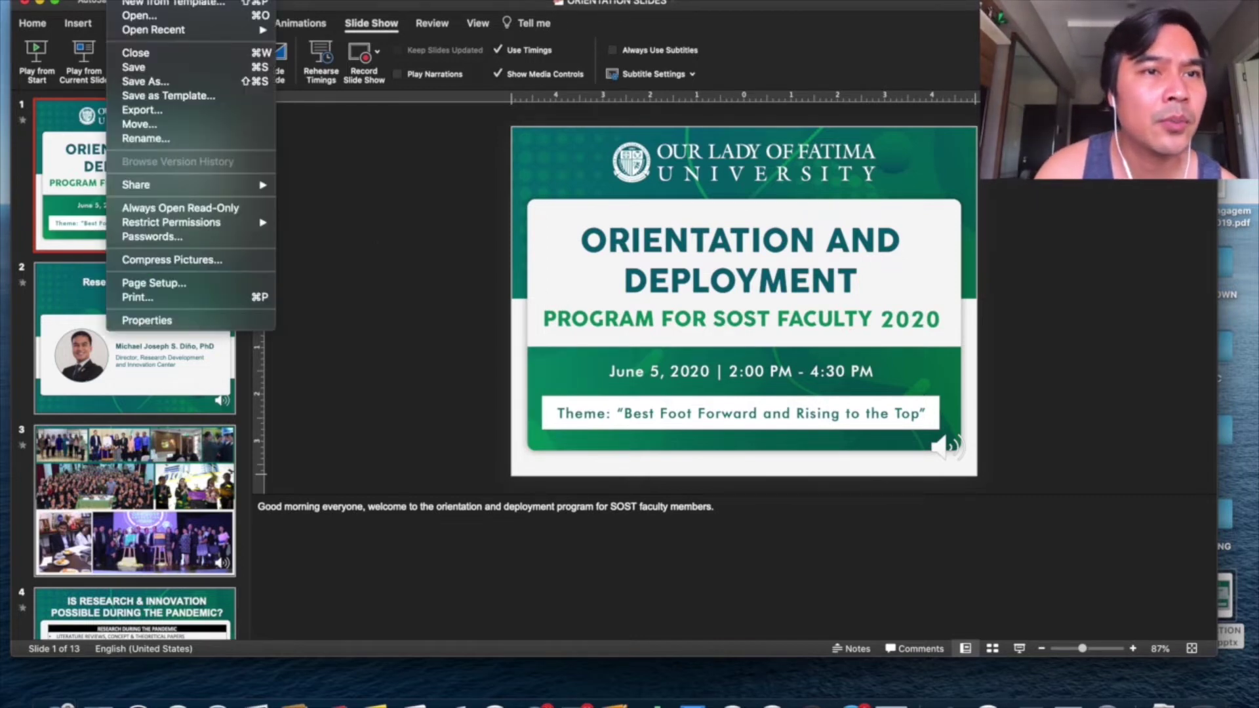
click(166, 110)
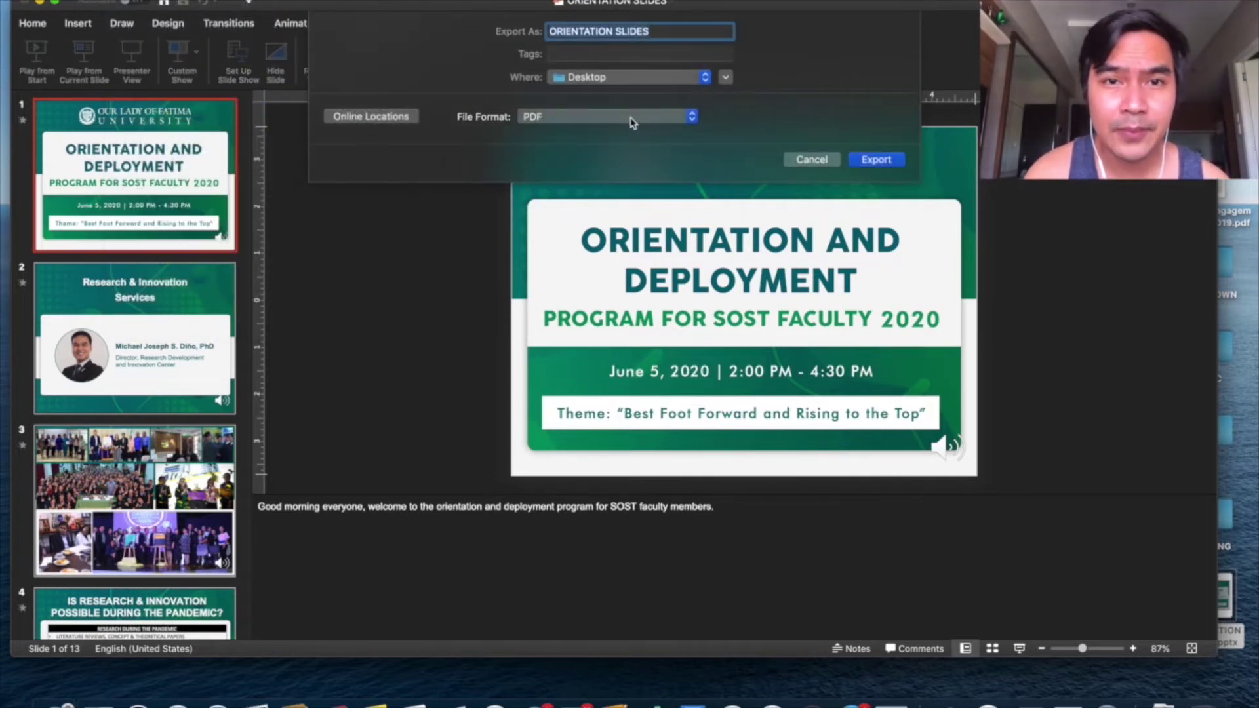
click(632, 119)
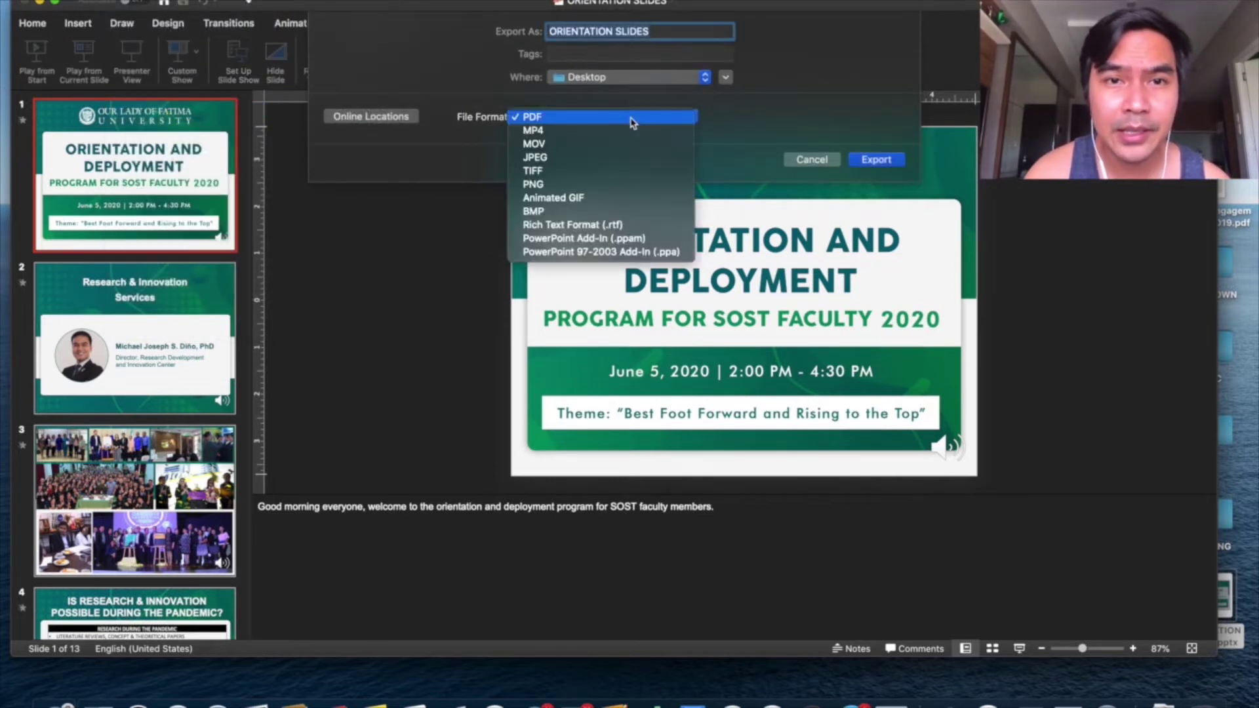
click(564, 136)
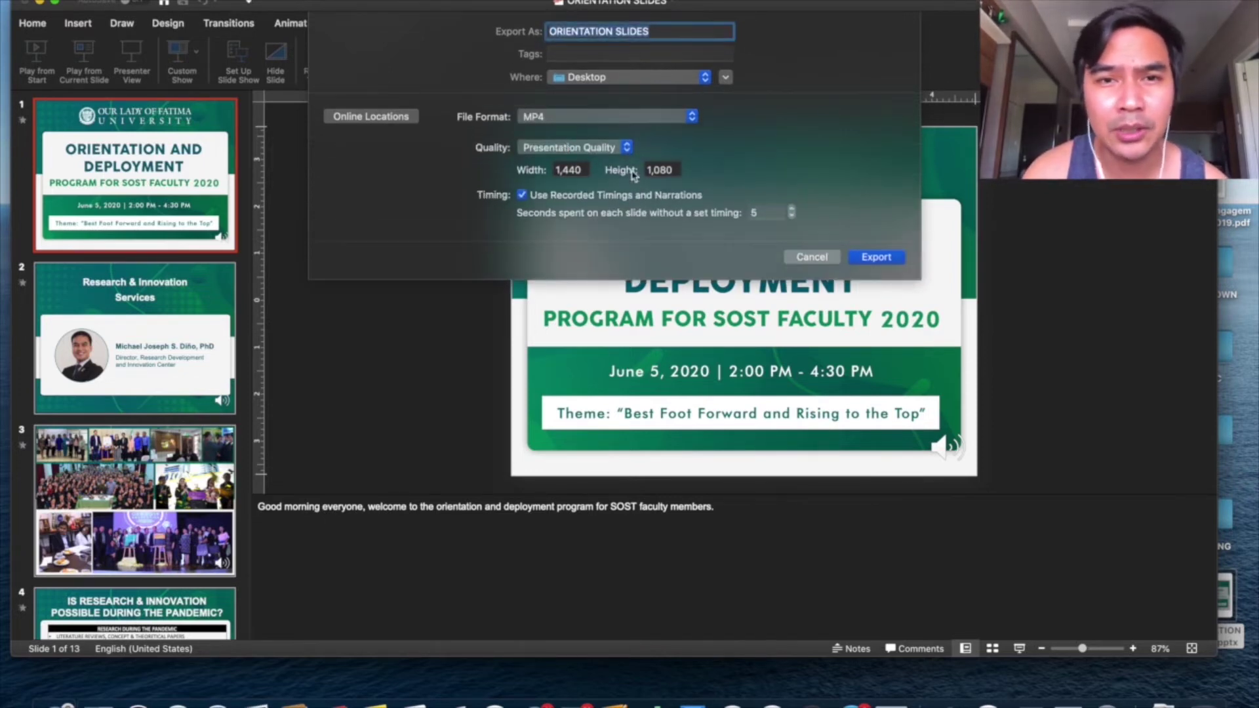
click(625, 151)
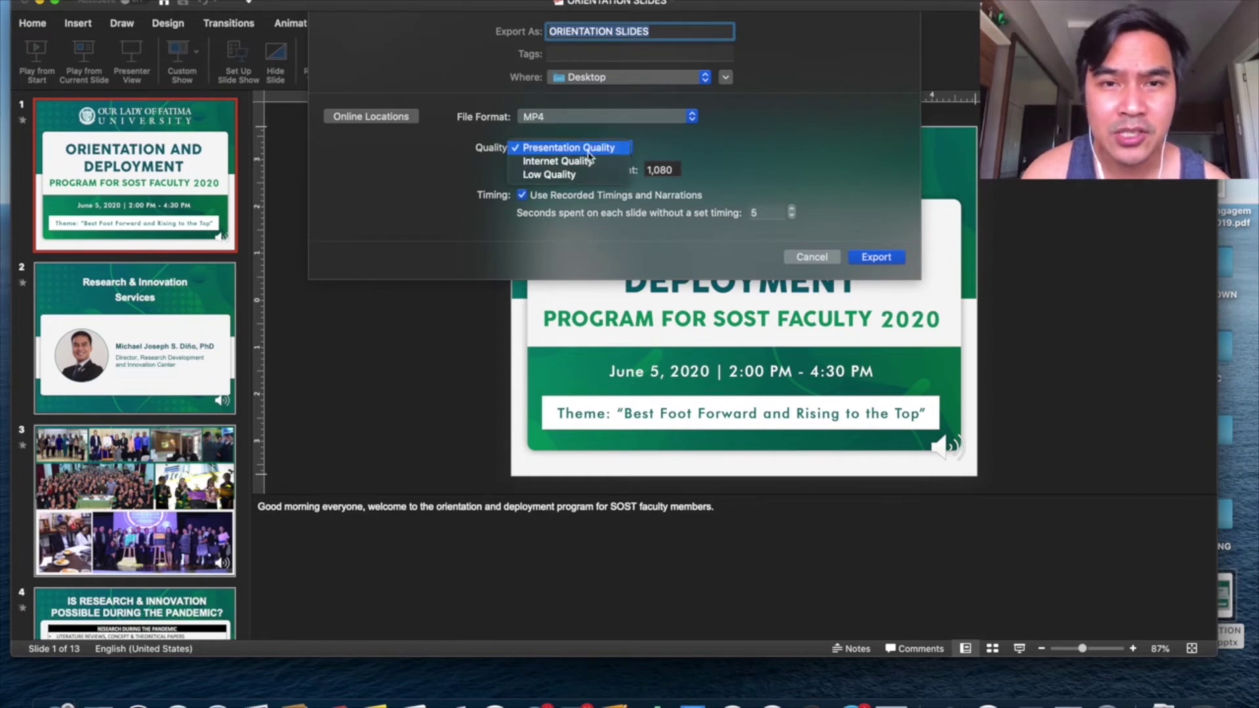
click(438, 183)
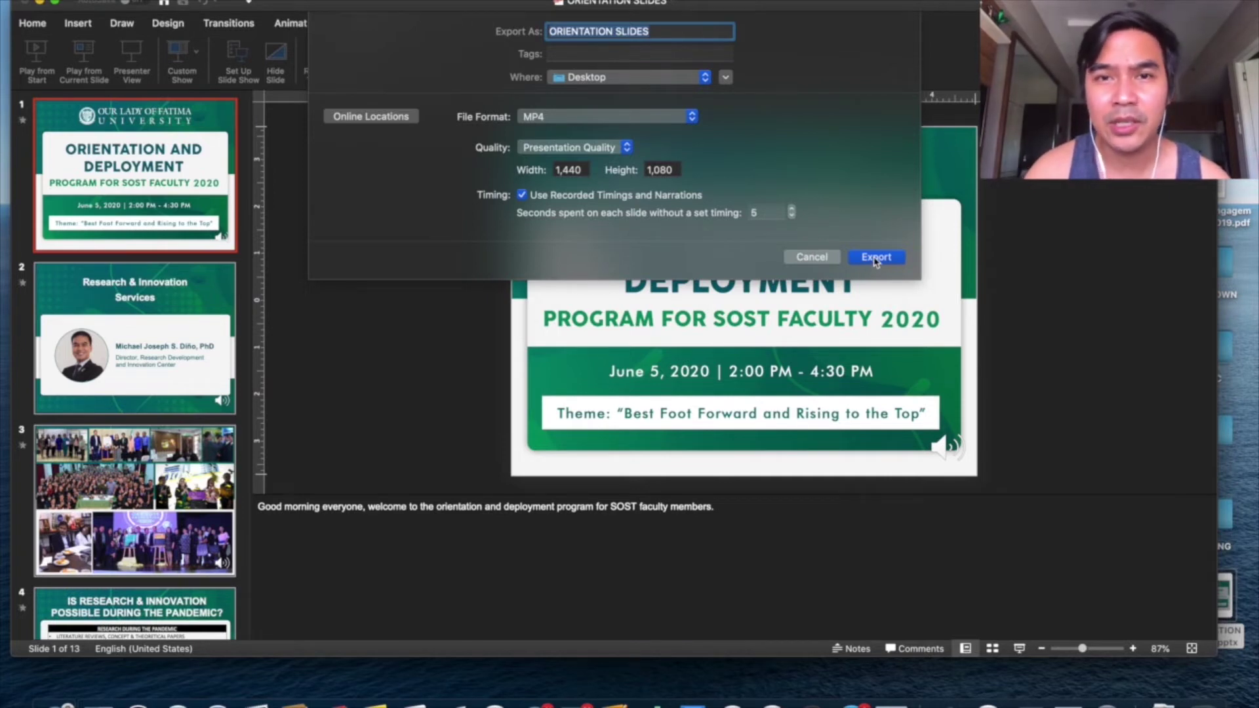
click(630, 79)
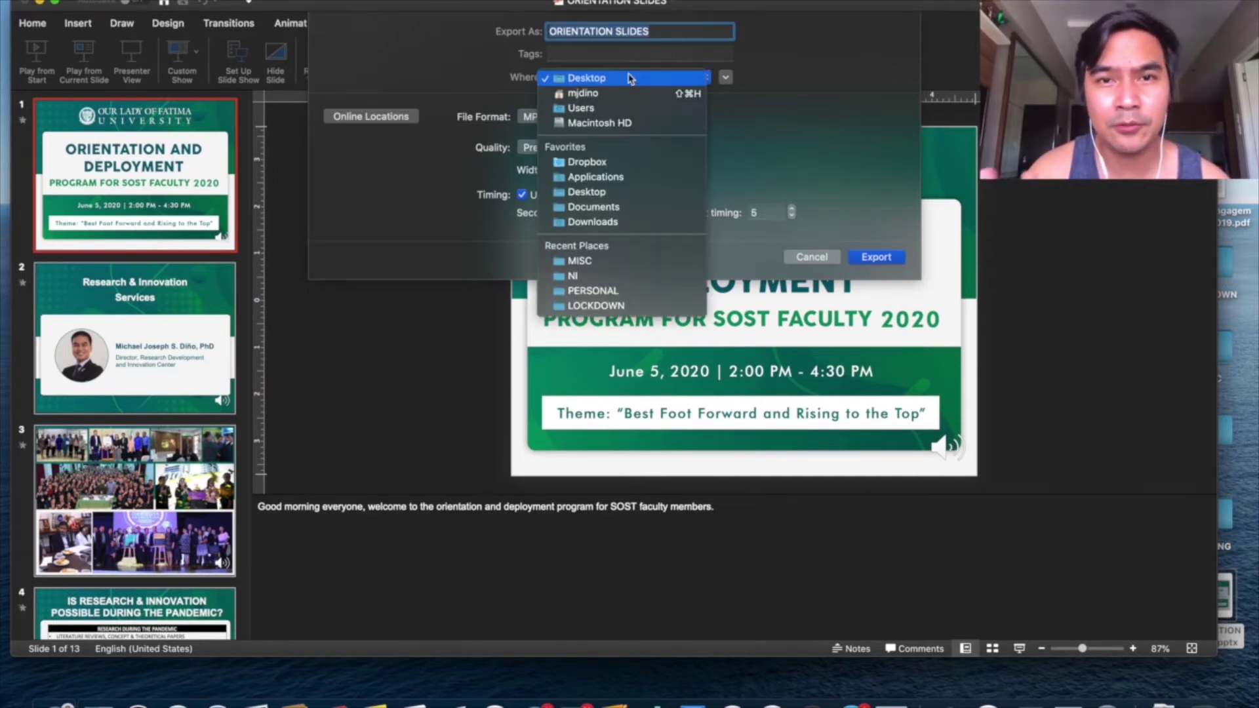
click(784, 119)
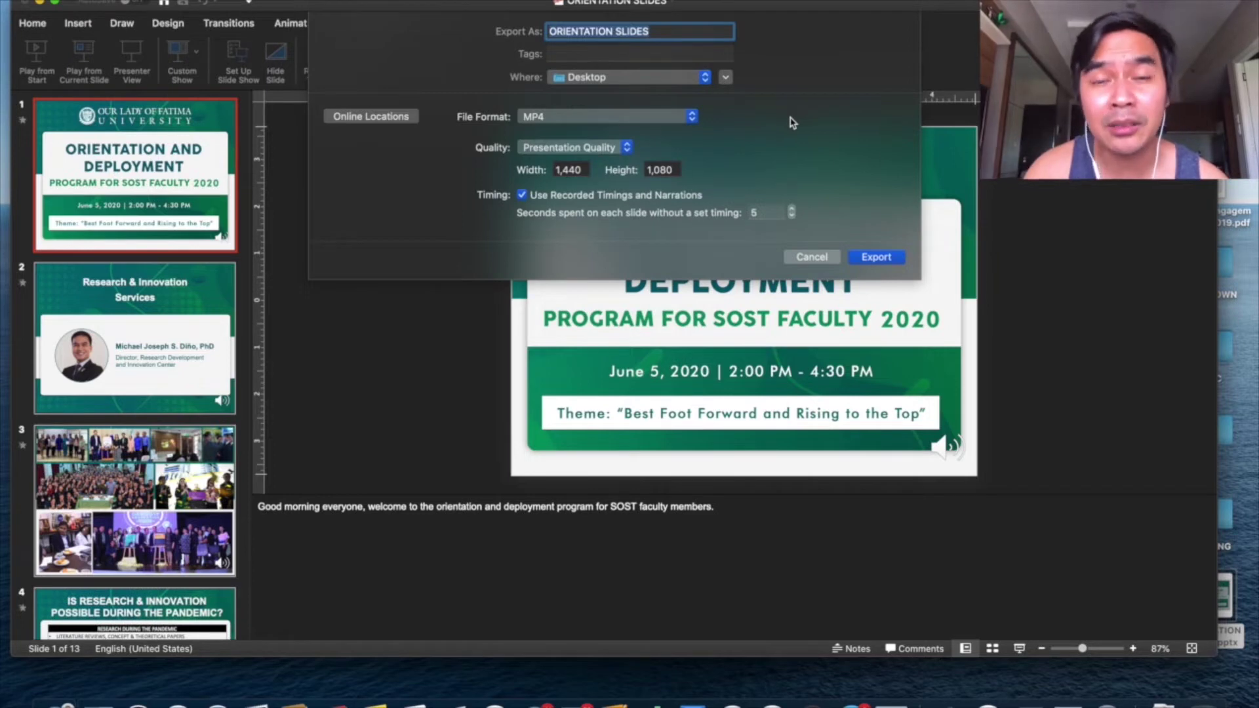
click(877, 257)
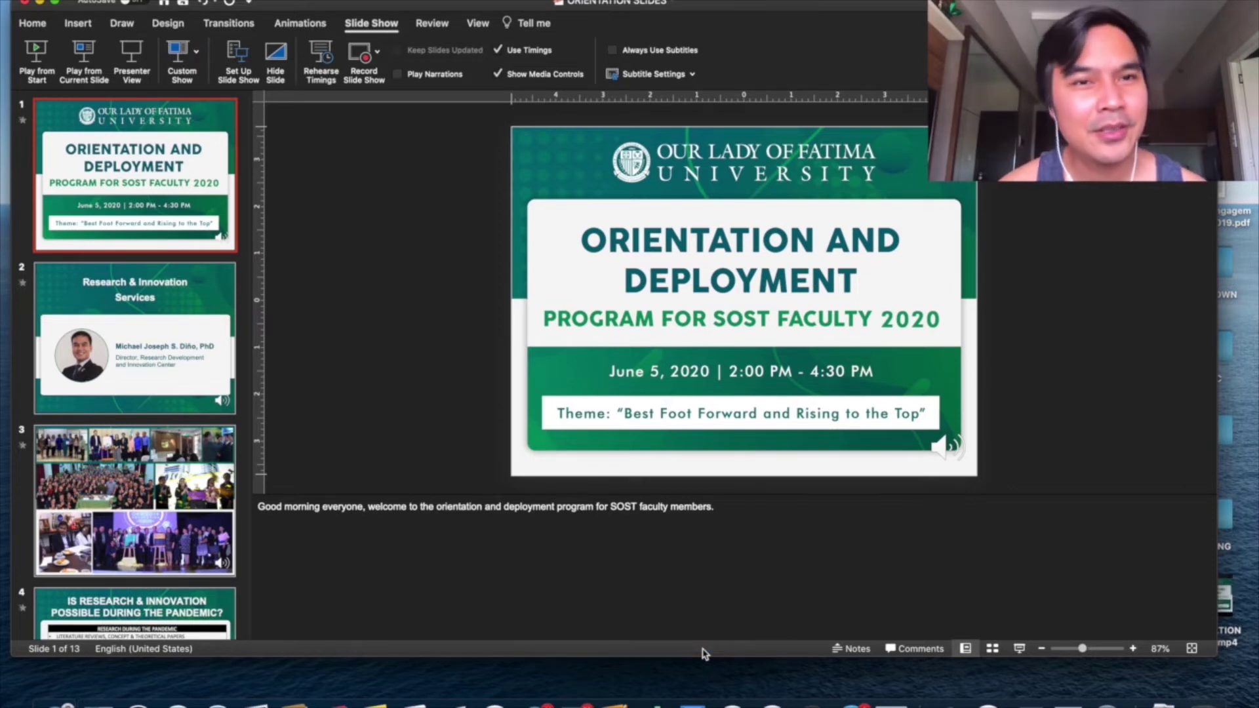
Review slides 1 and 2 and the title slide's narration audio, then close the deck
click(204, 339)
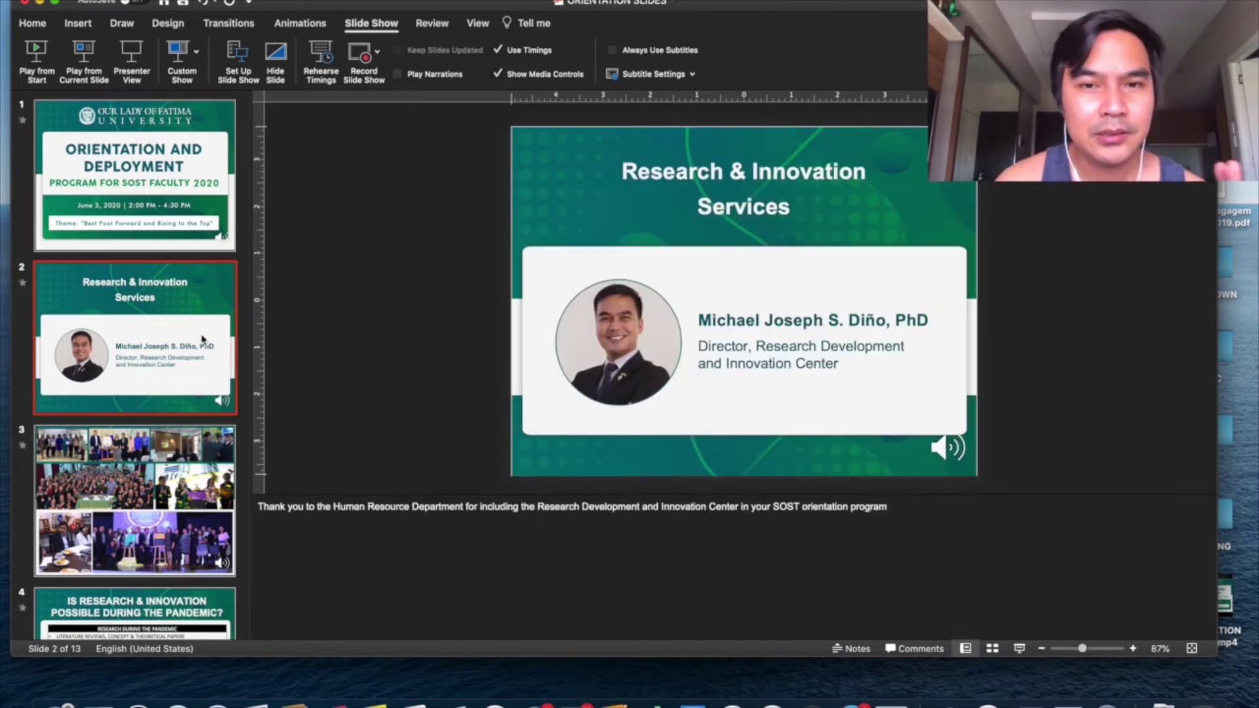
click(194, 198)
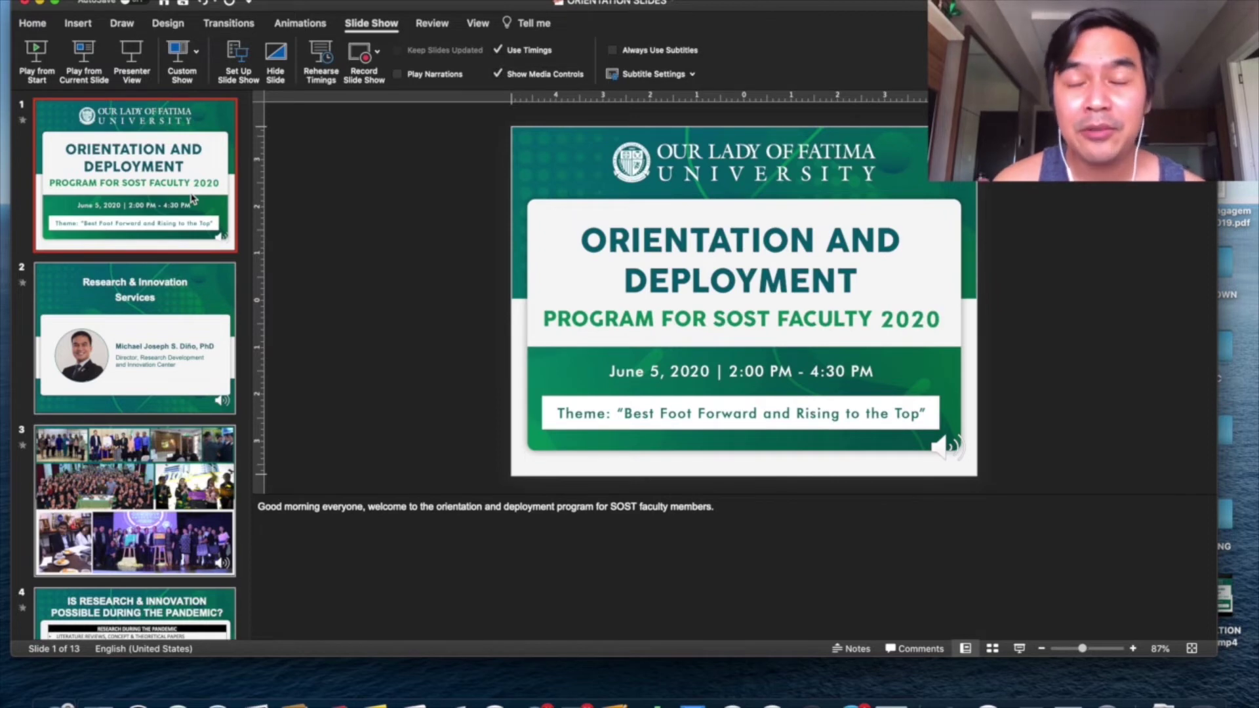
click(179, 335)
click(194, 237)
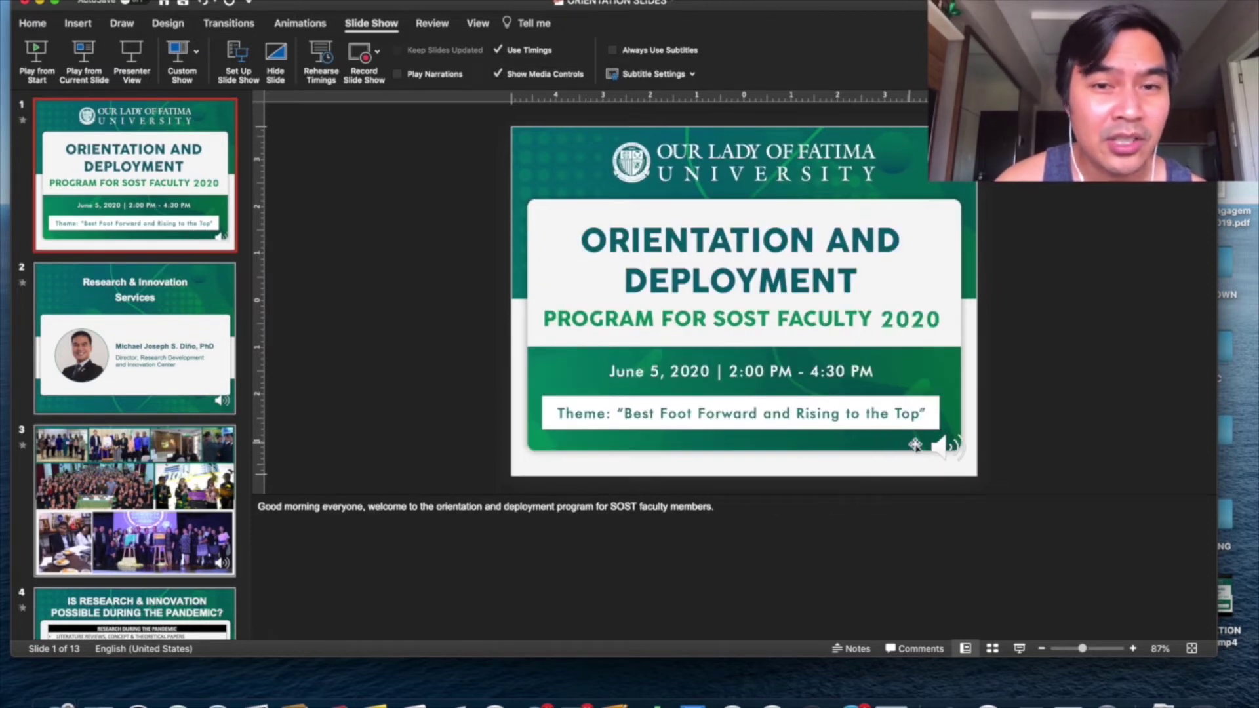
click(945, 444)
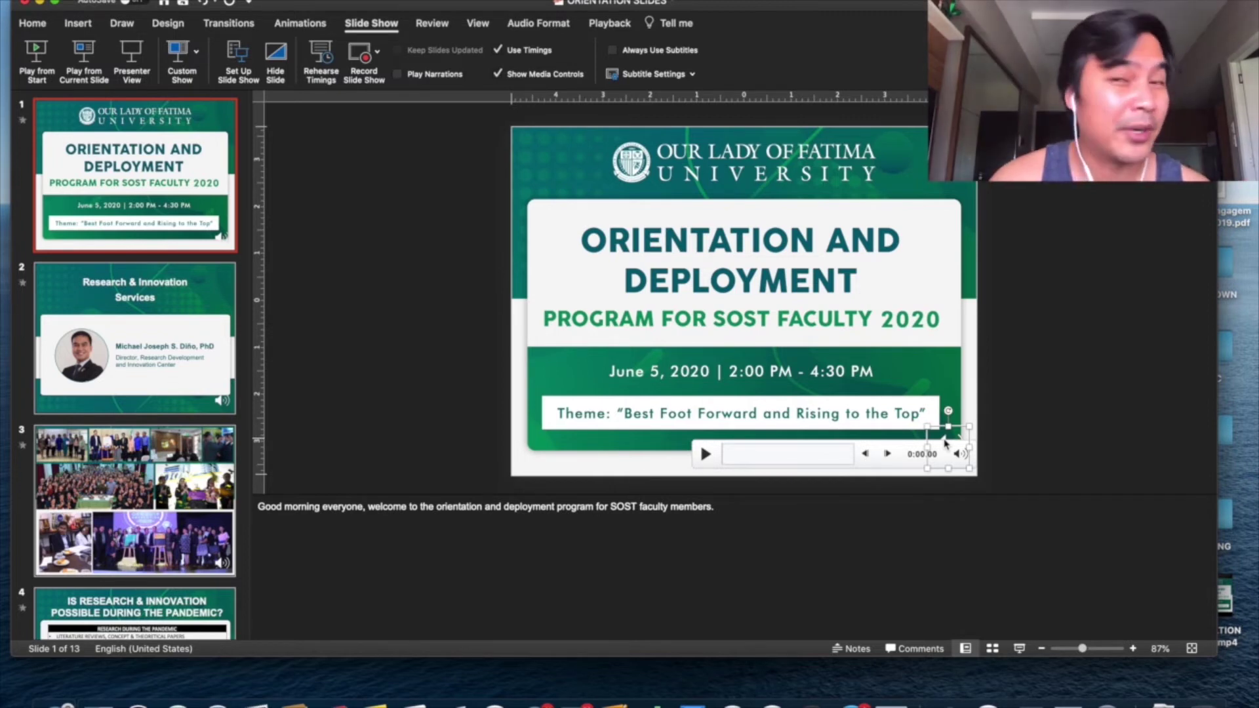
click(24, 3)
key(Return)
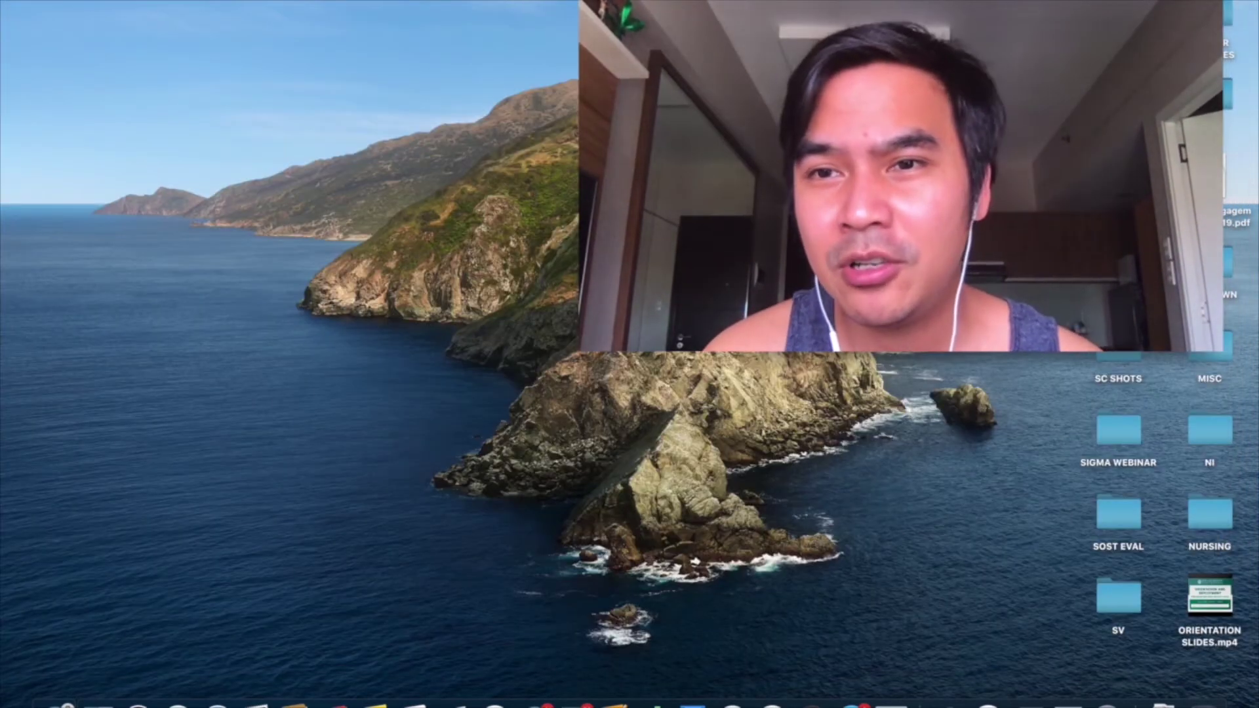
Preview ORIENTATION SLIDES.mp4 from the Desktop in QuickTime Player, then minimize it
mouse_move(1224, 610)
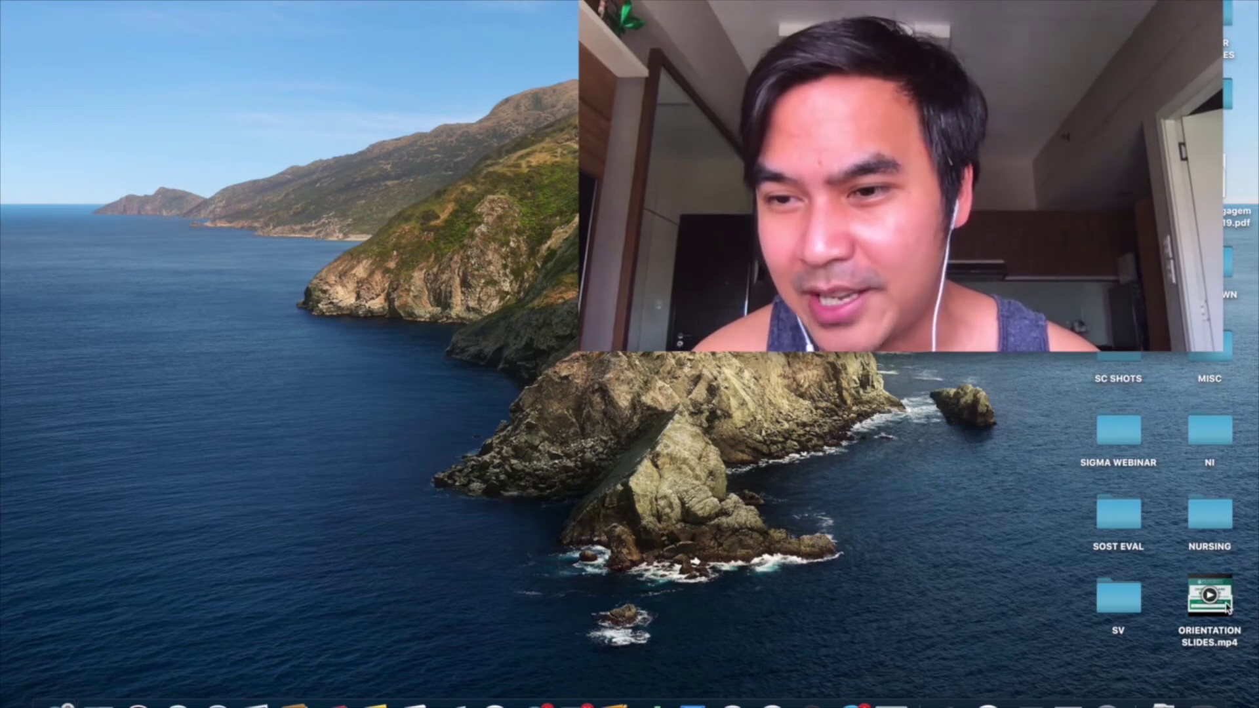
double_click(1225, 609)
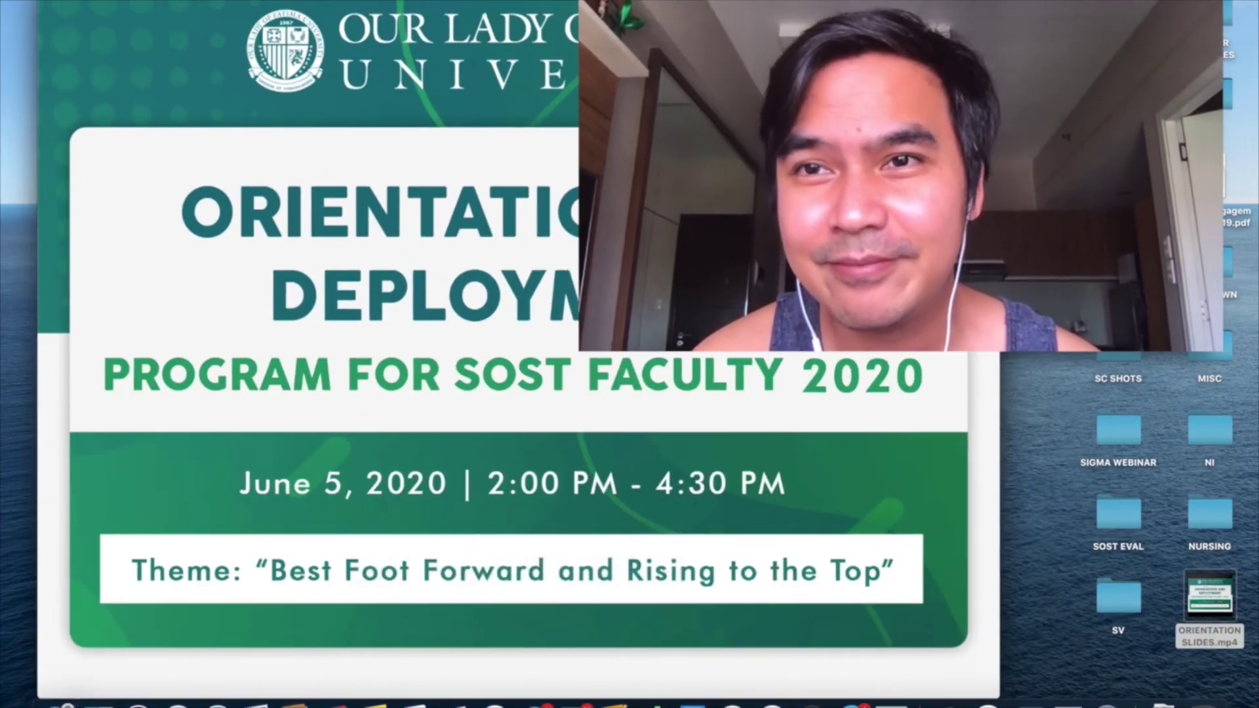
key(super+minus)
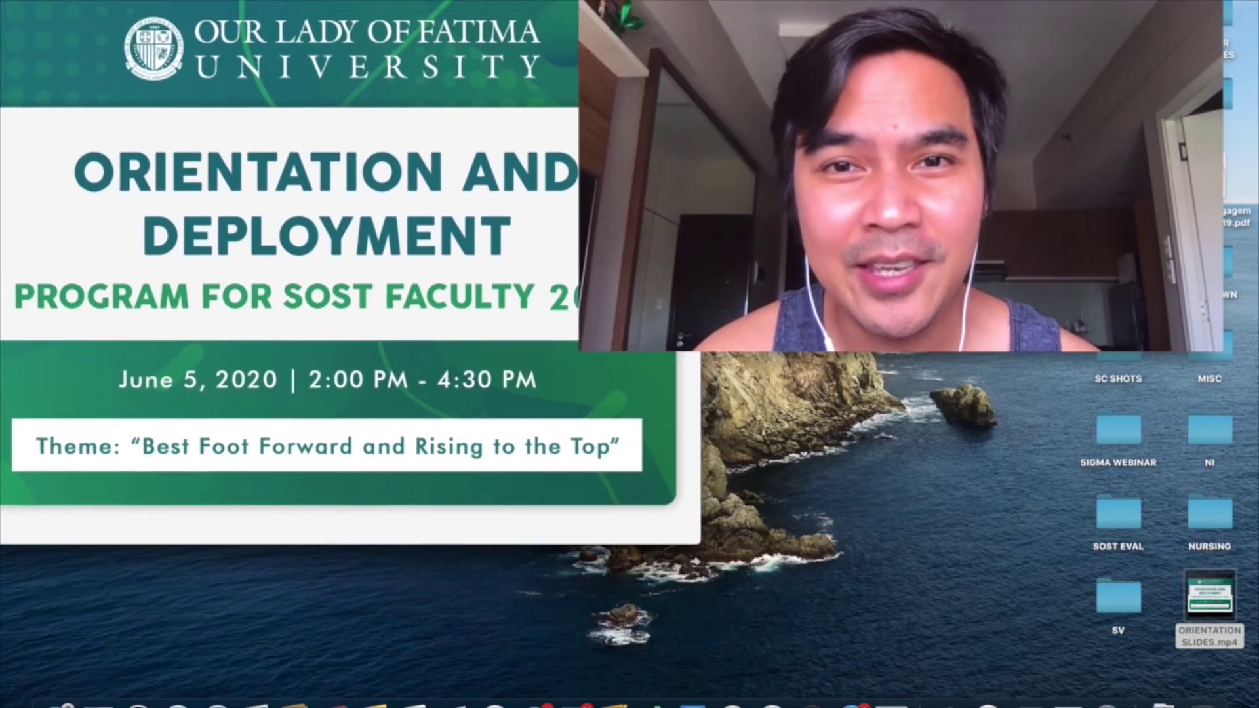
mouse_move(371, 483)
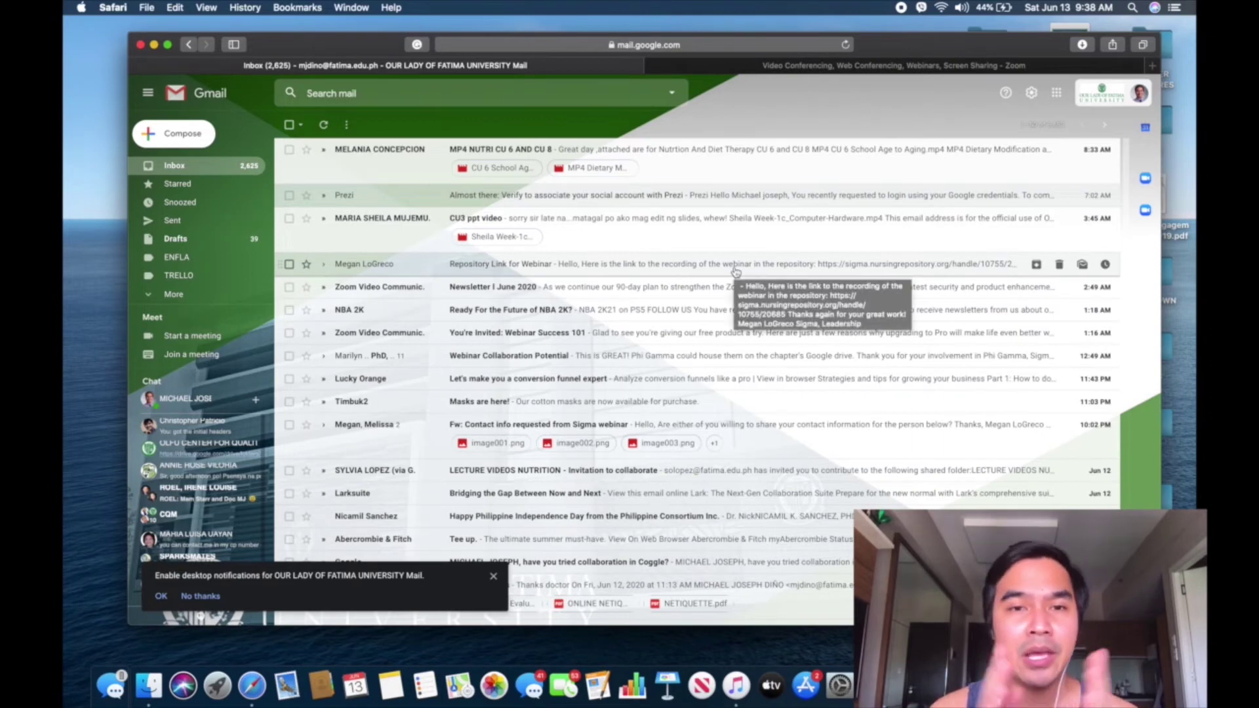
Launch Canvas LMS from Gmail's Google apps panel
click(1057, 93)
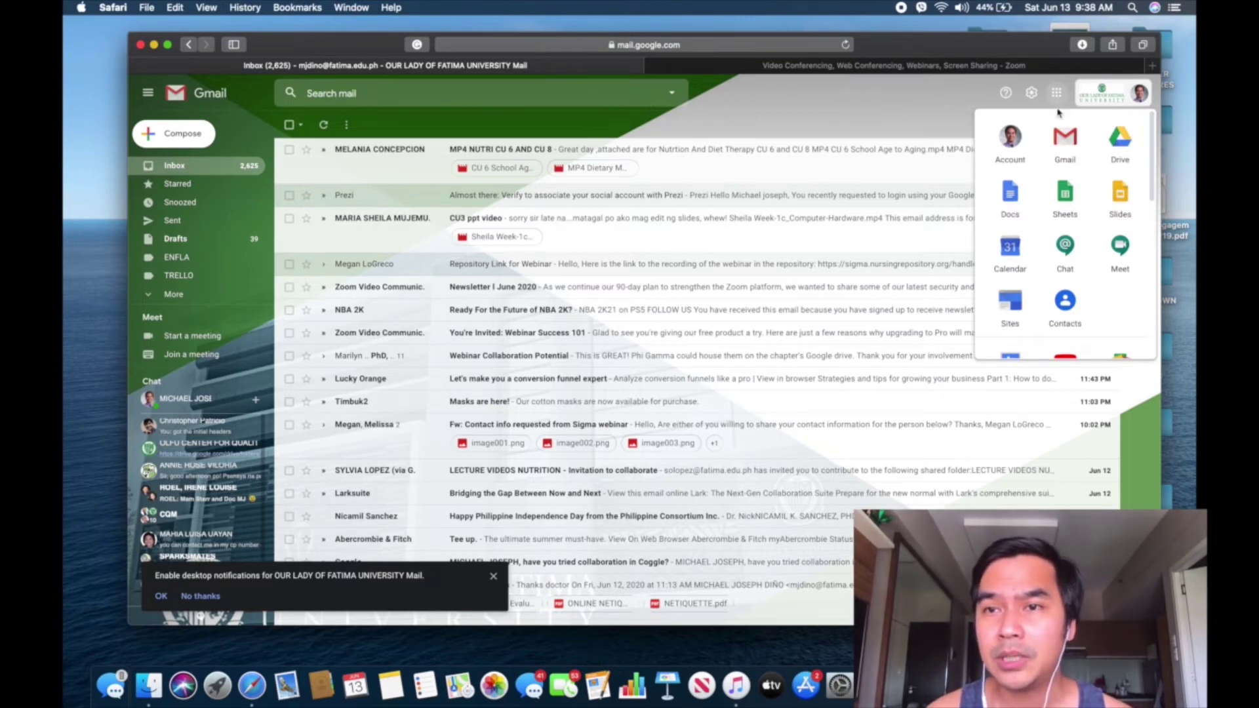
scroll(1063, 217, down, 5)
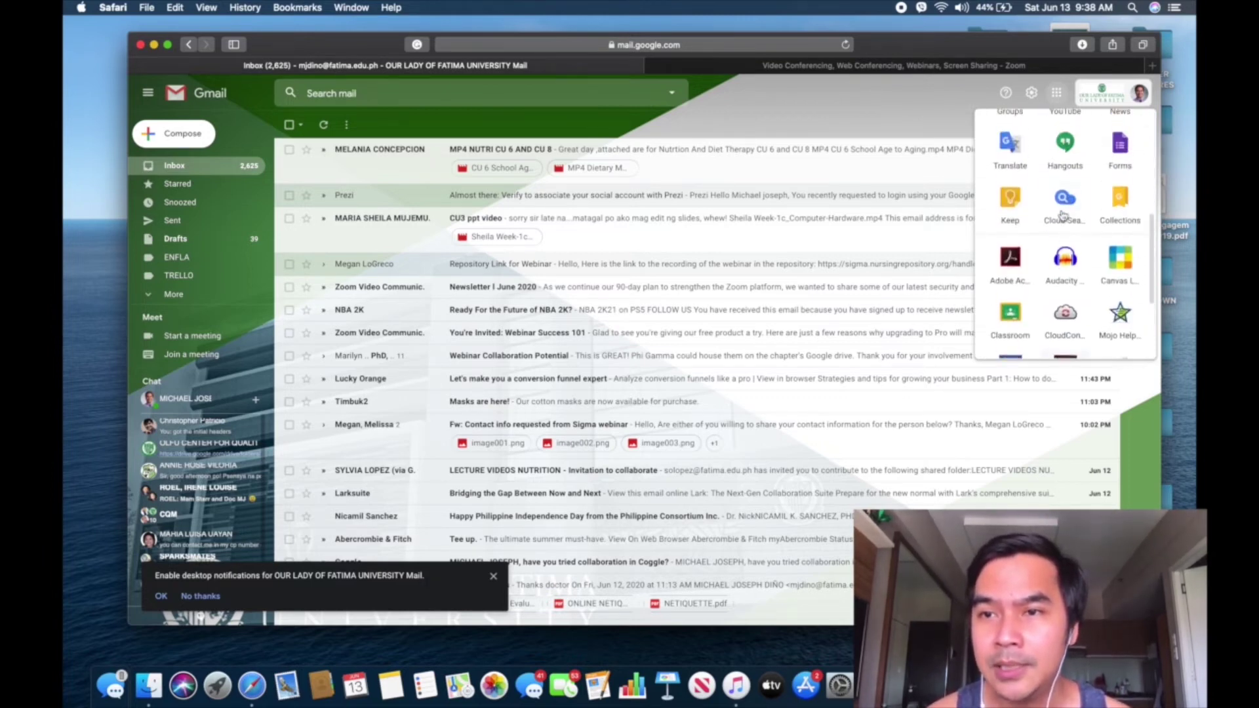
click(1124, 268)
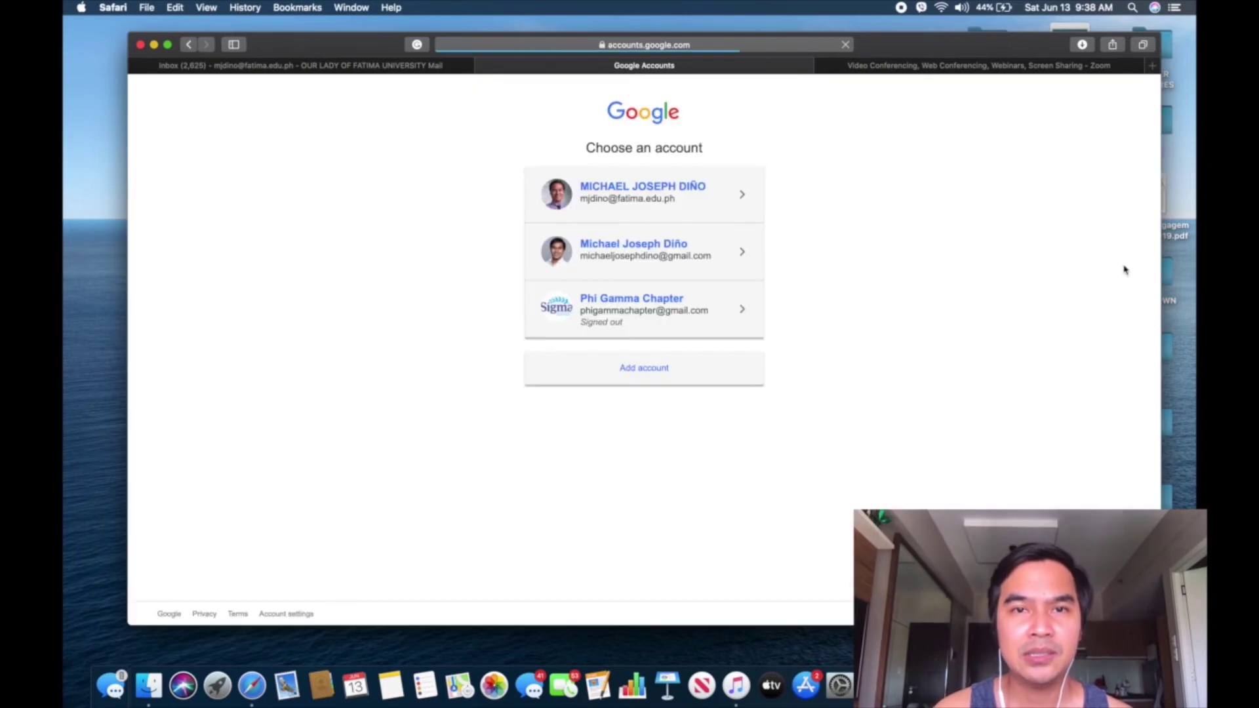
Sign in with the school account and open the ADVANCED HEALTH RESEARCH, POLICY DEVELOPMENT AND ANALYSIS course
click(669, 206)
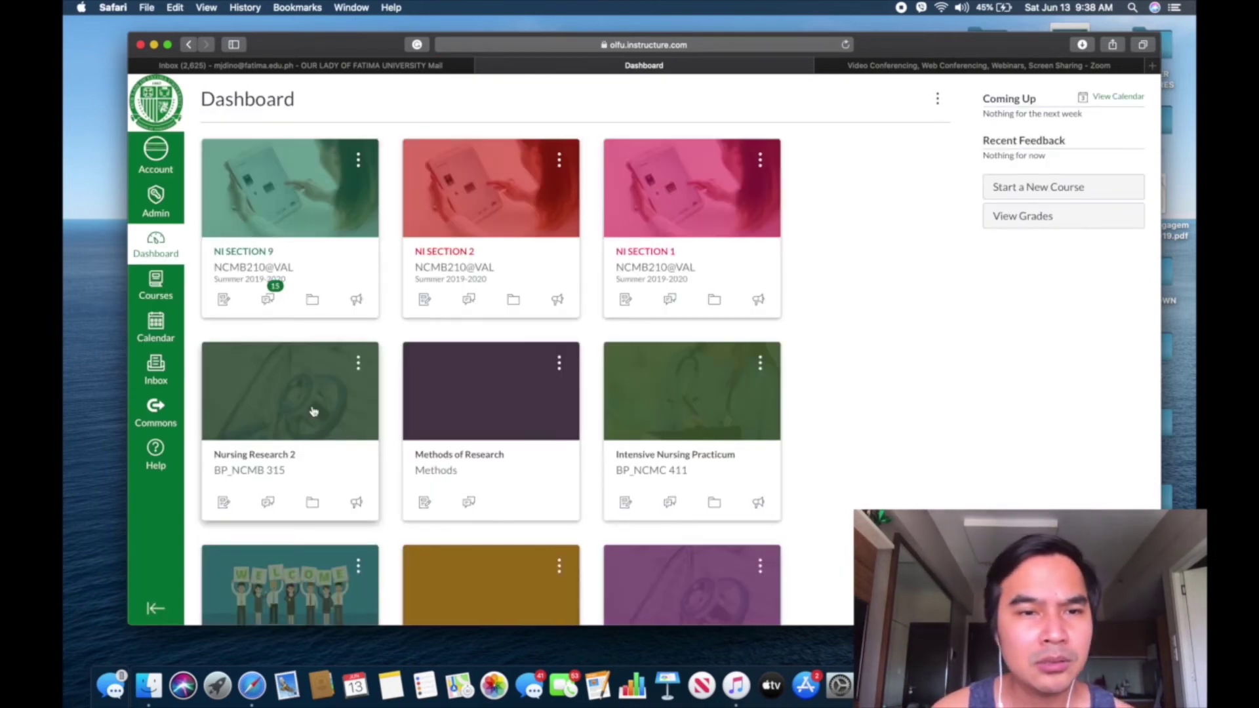
scroll(314, 411, down, 6)
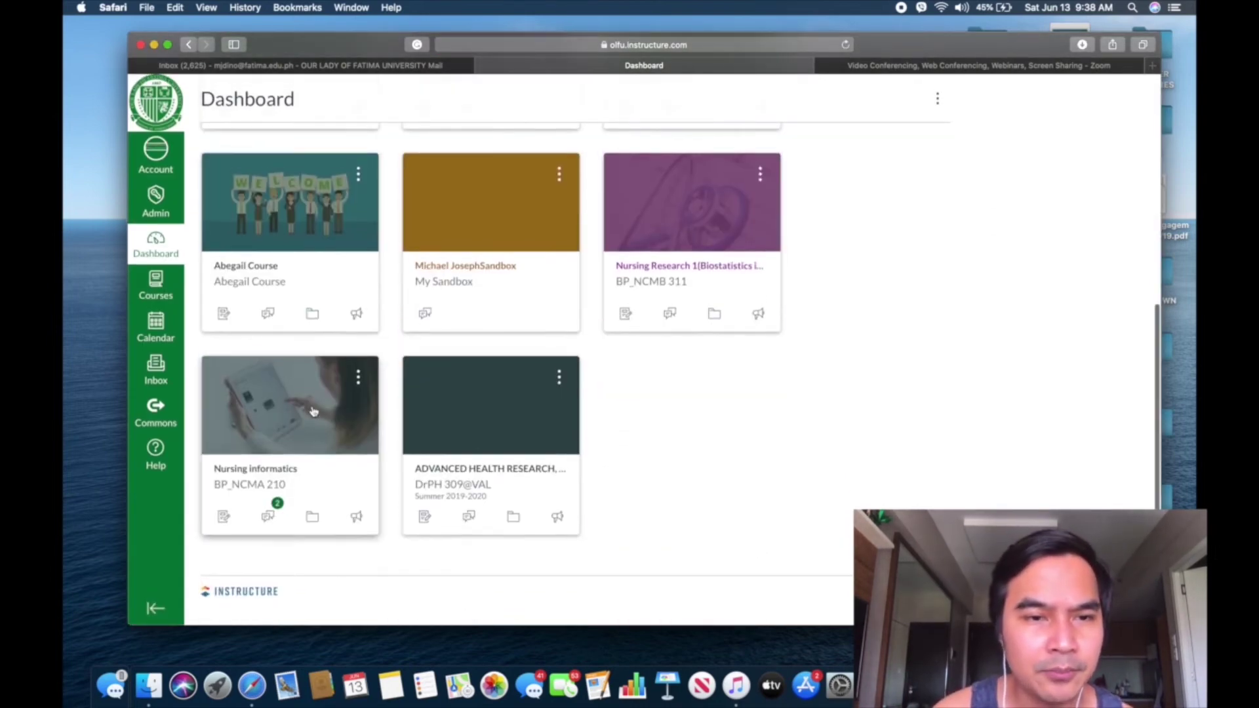
click(466, 470)
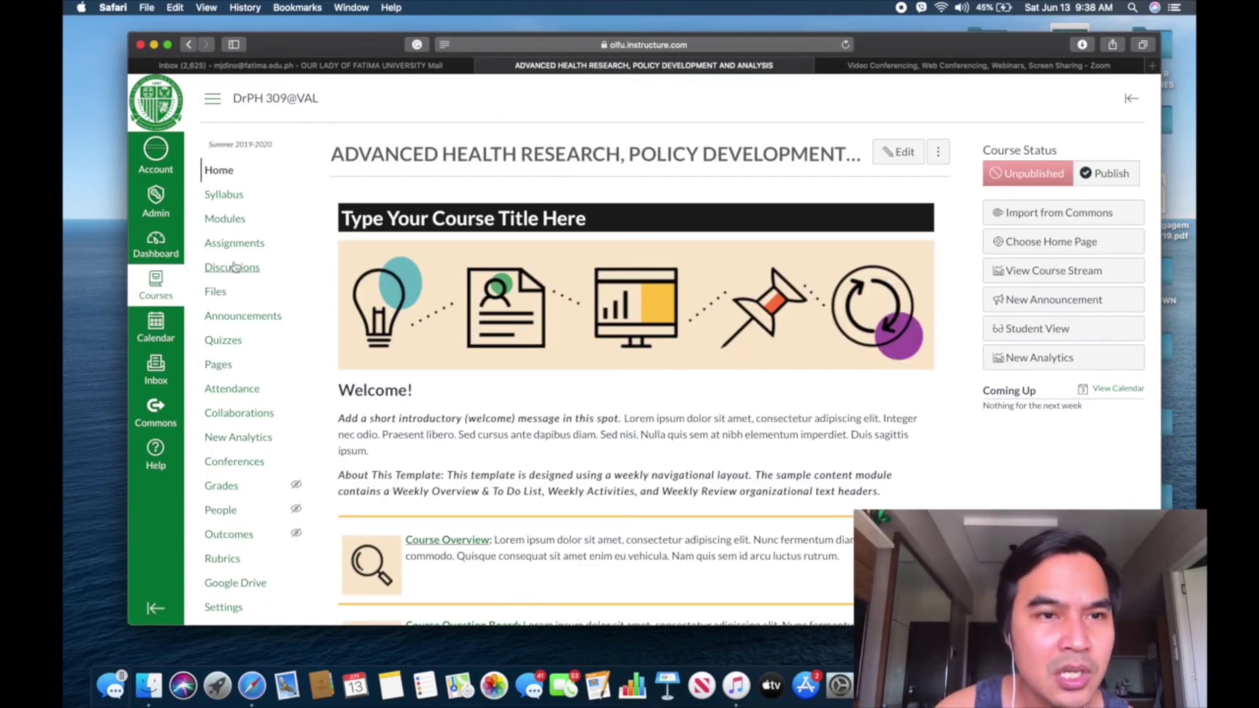
On the course Modules page, start adding a new item to Week 1: Orientation
click(224, 226)
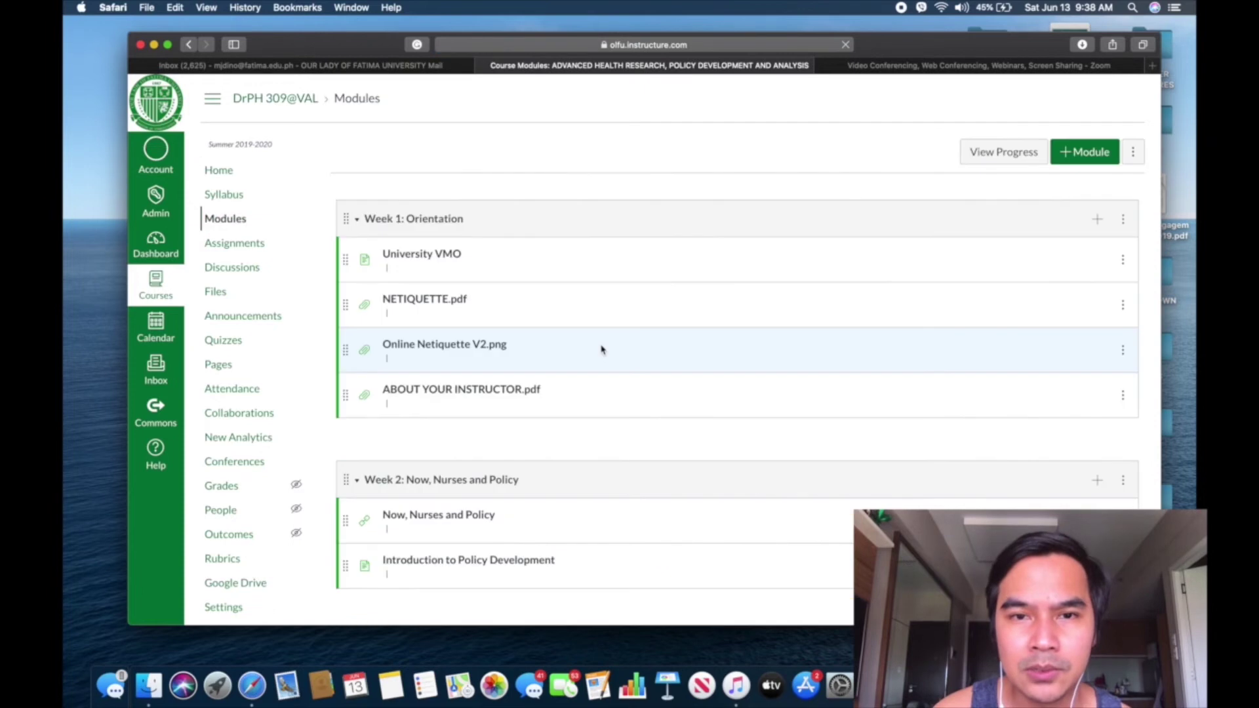
scroll(602, 350, down, 1)
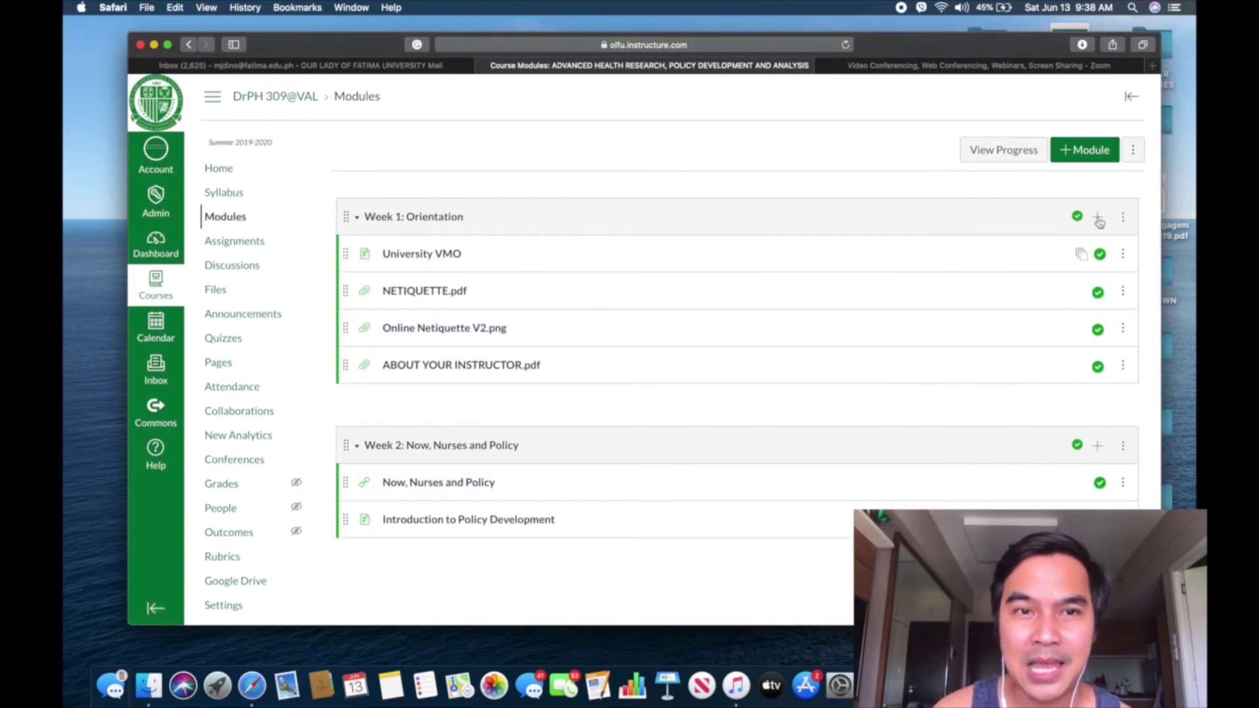
click(1098, 218)
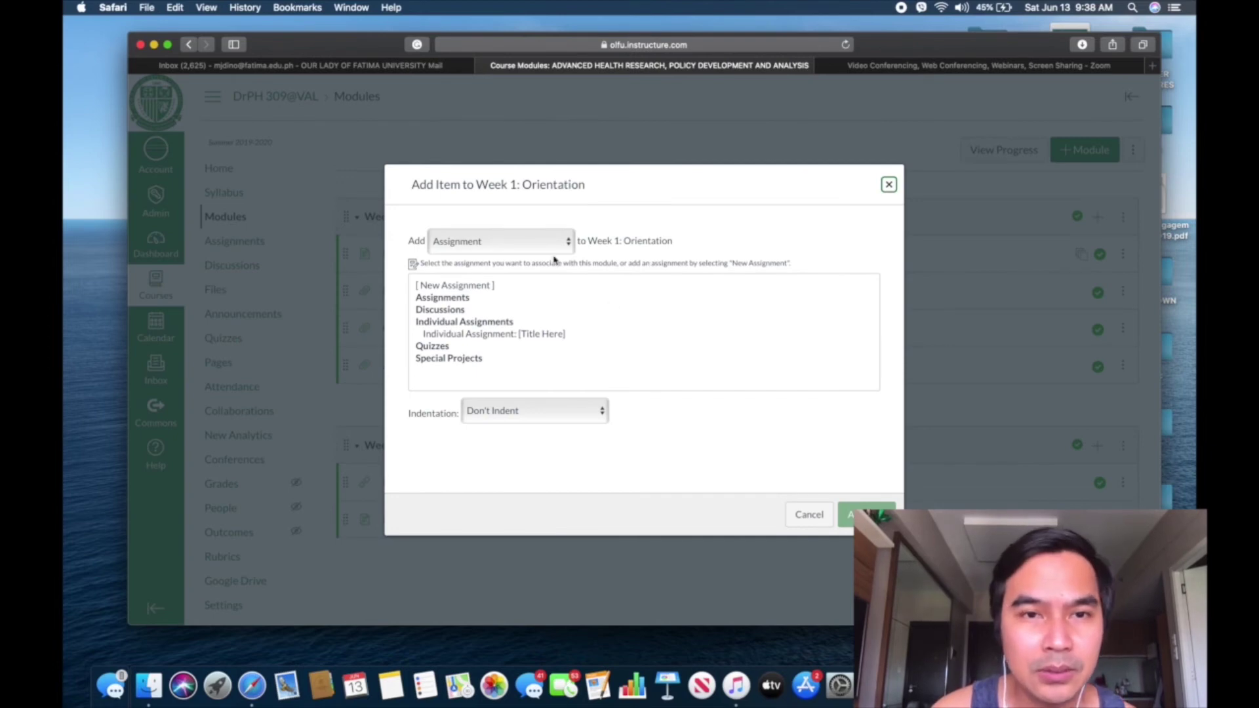
Add a new File item to Week 1: Orientation using ORIENTATION SLIDES.mp4 from the Desktop
click(524, 241)
click(485, 265)
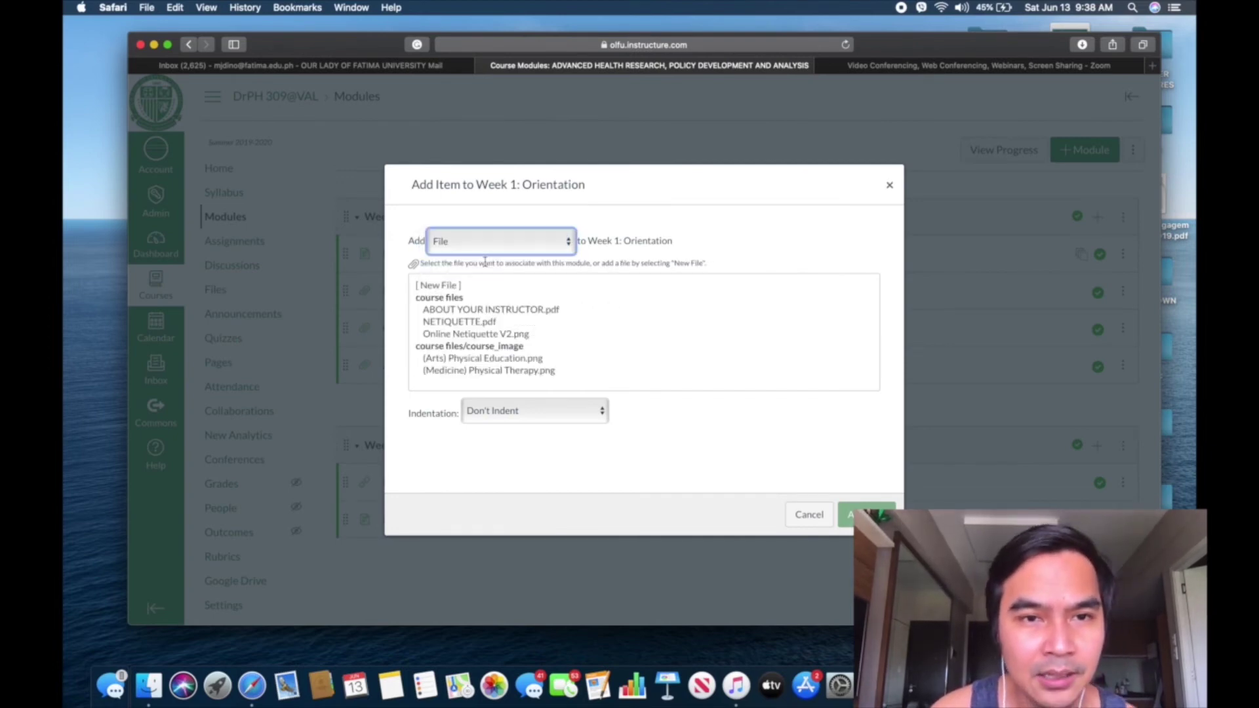
click(462, 285)
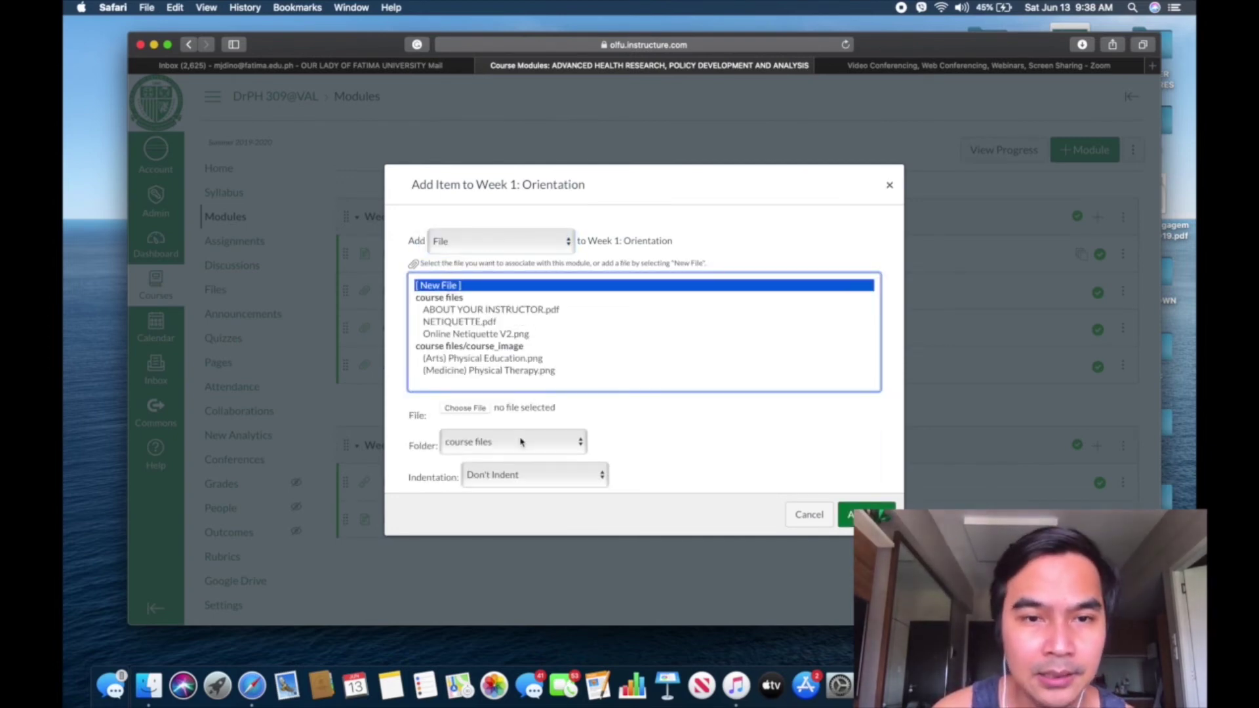
click(477, 409)
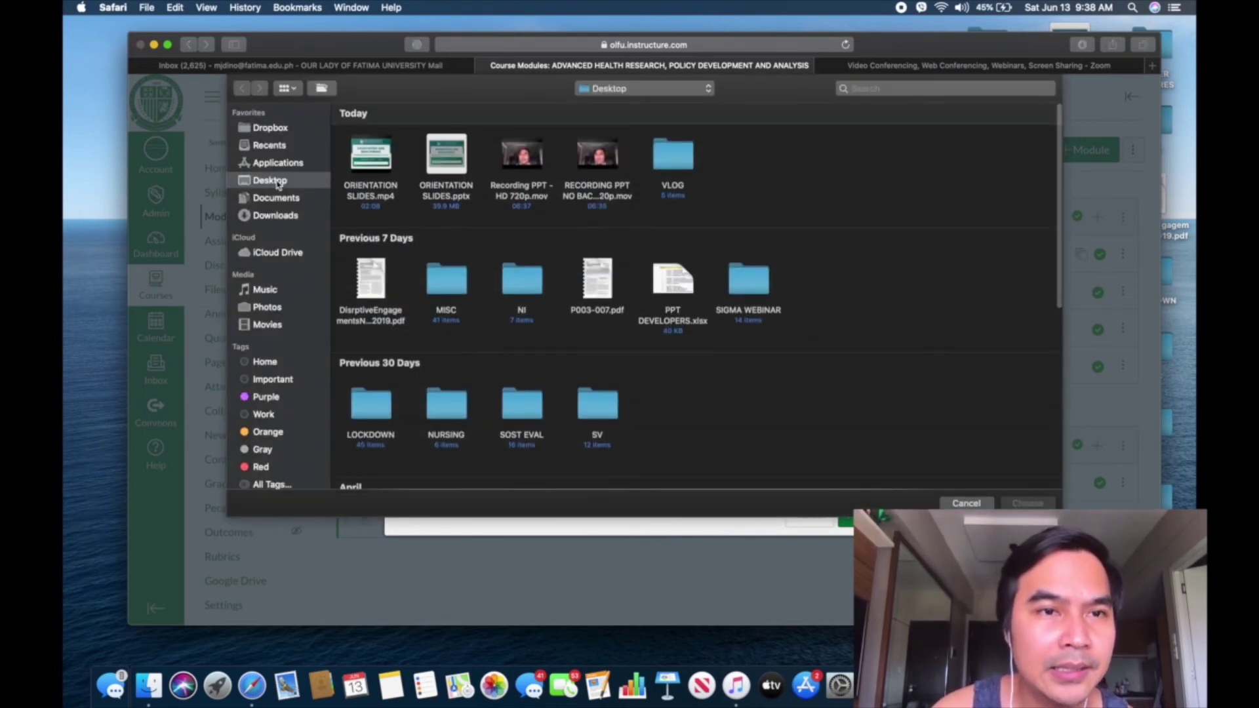
click(386, 156)
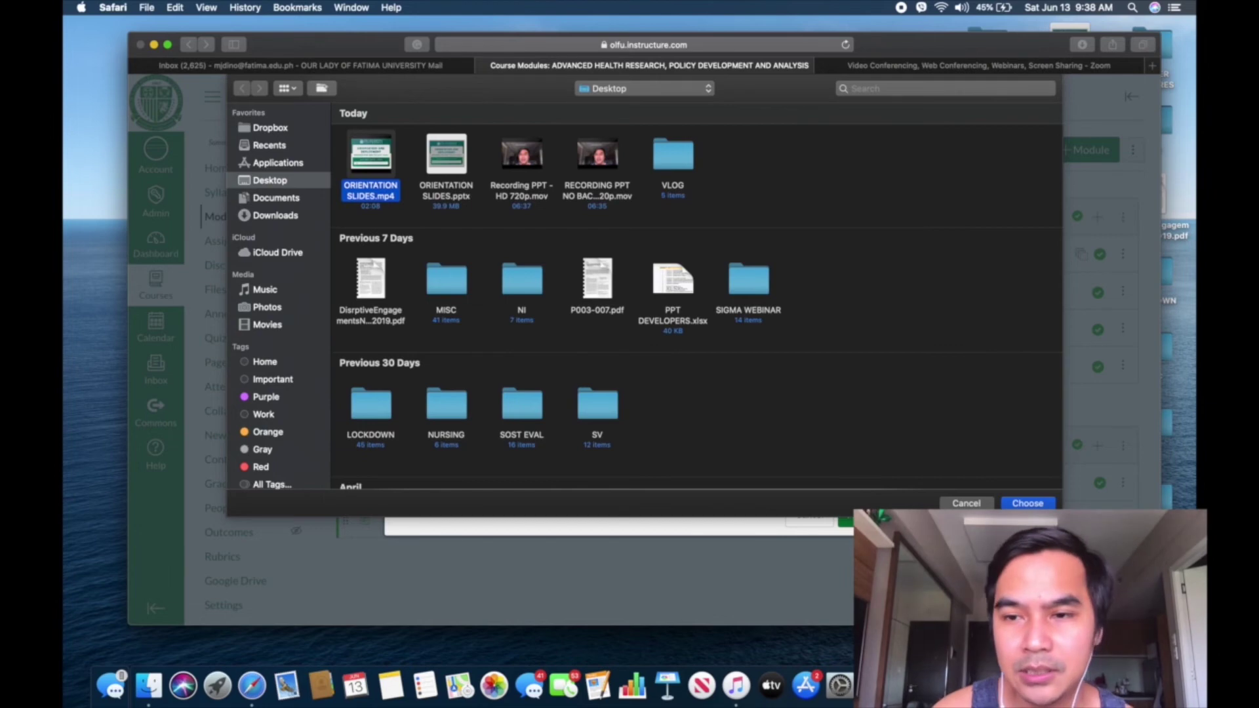
click(1029, 503)
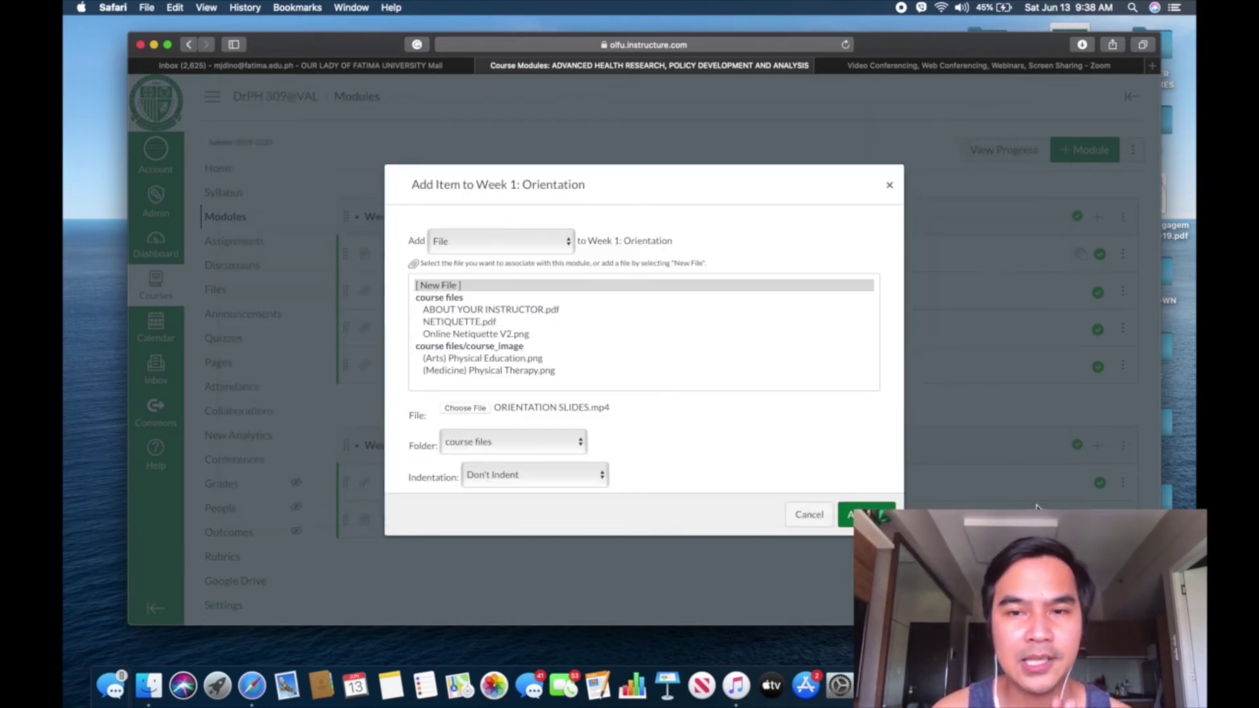